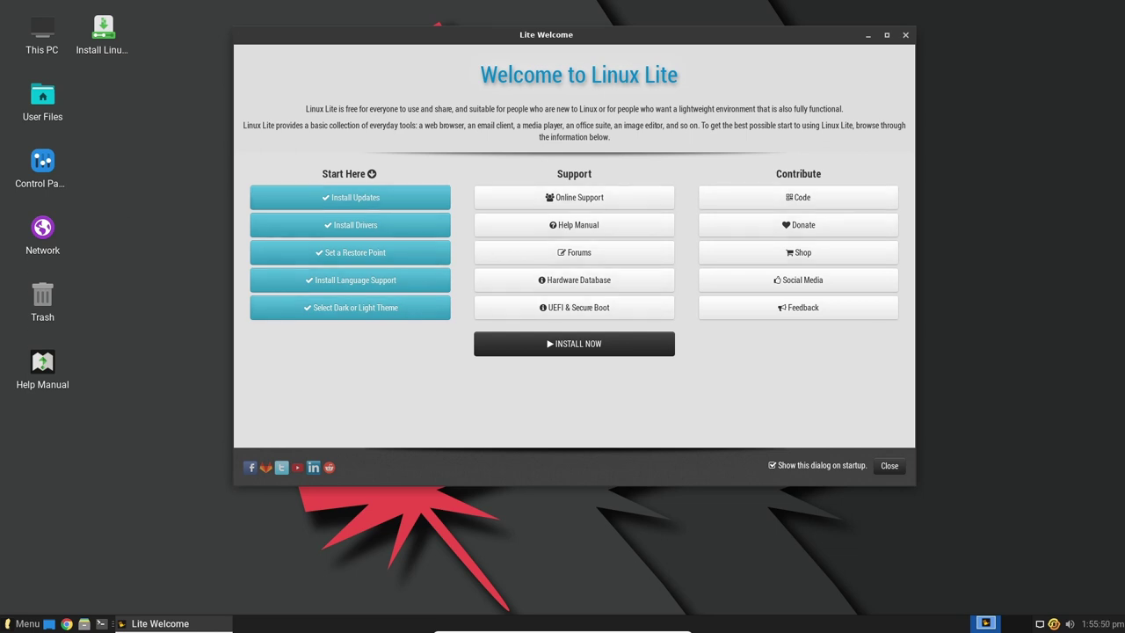
- Close the Lite Welcome window and open the User Files home folder with enlarged icons
{"action": "left_click", "coordinate": [906, 35]}
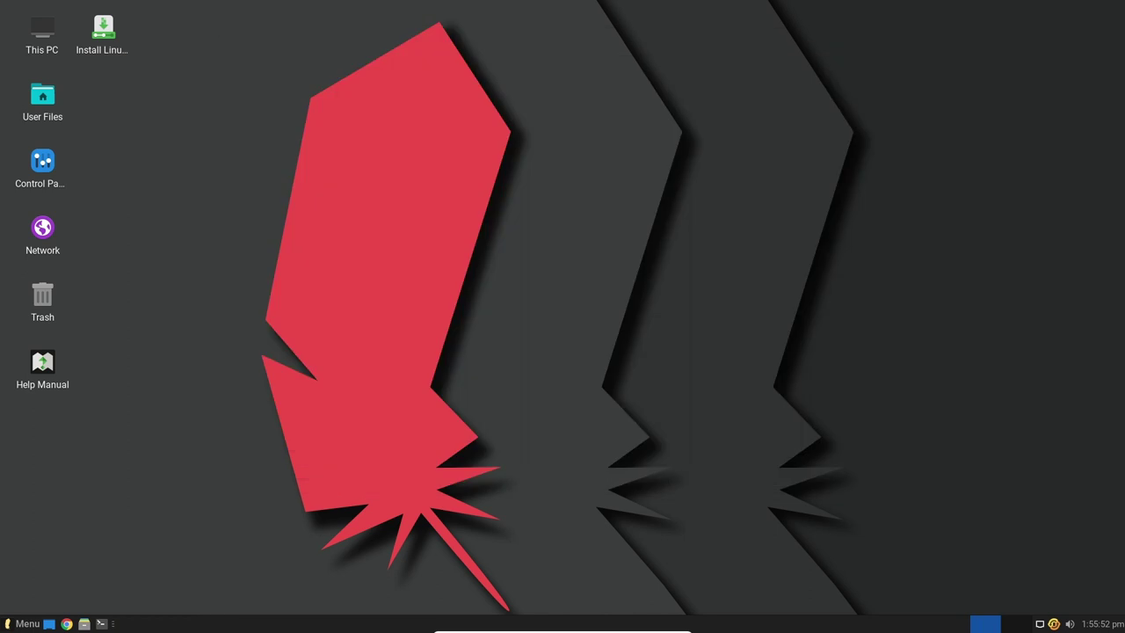
{"action": "double_click", "coordinate": [42, 97]}
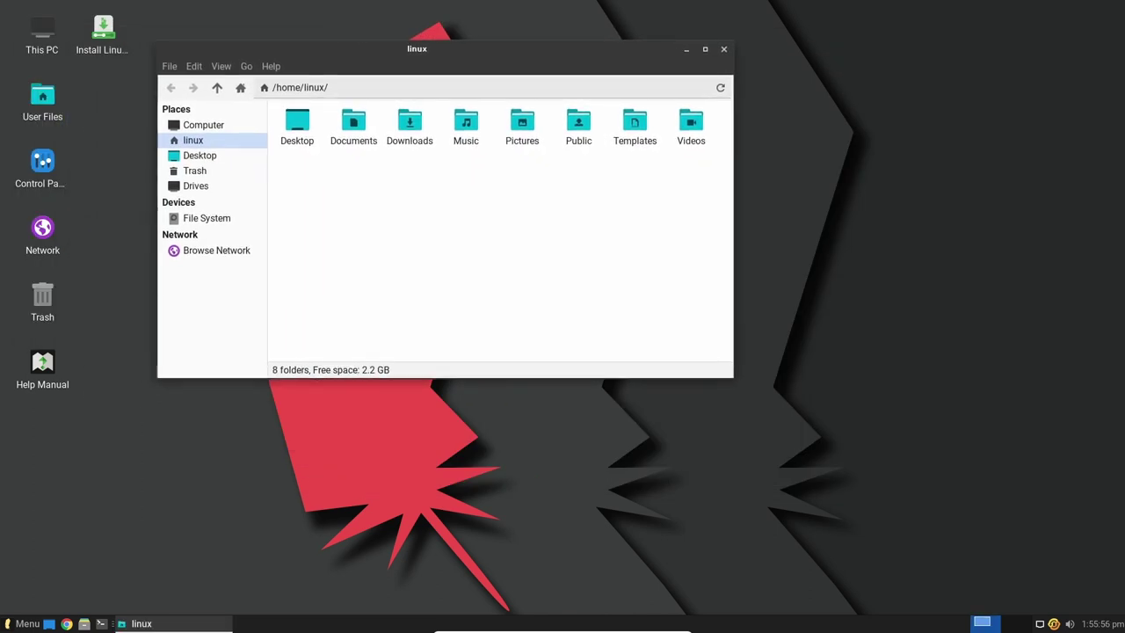
{"action": "key", "text": "ctrl+plus"}
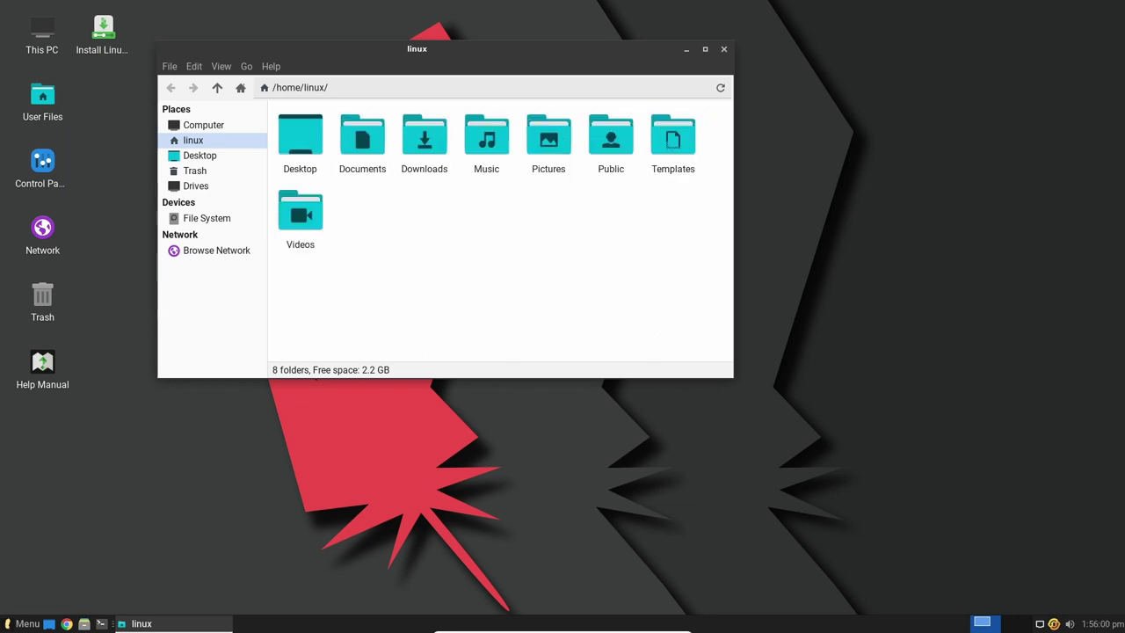
- View the file manager's About information and credits, closing the dialog when done
{"action": "key", "text": "alt+h"}
{"action": "key", "text": "Down"}
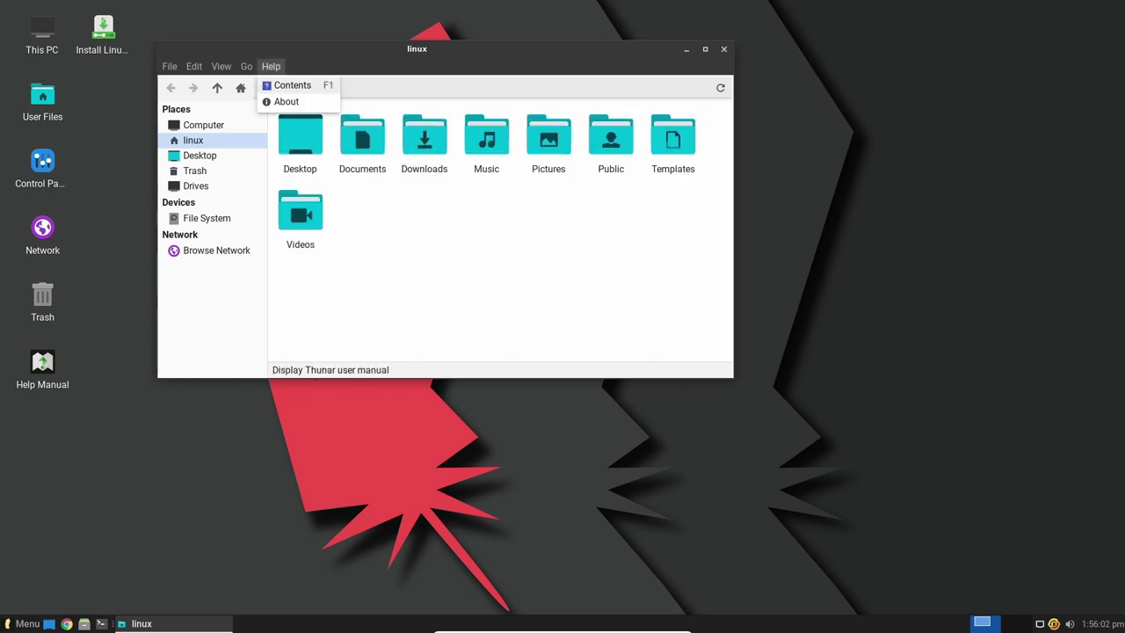
{"action": "key", "text": "Down"}
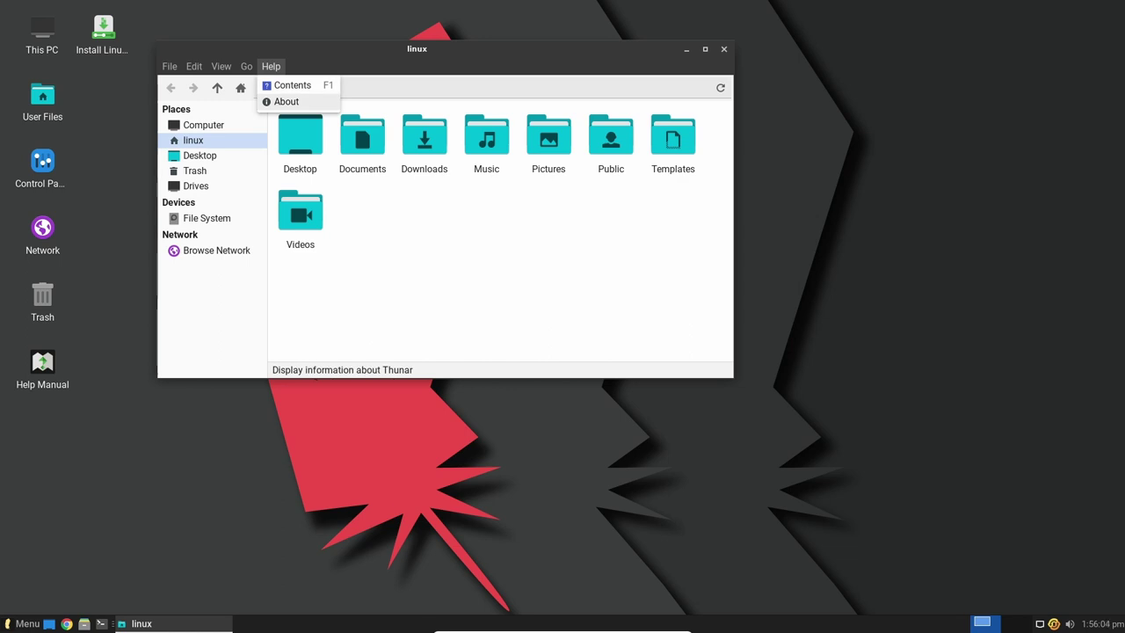
{"action": "key", "text": "Return"}
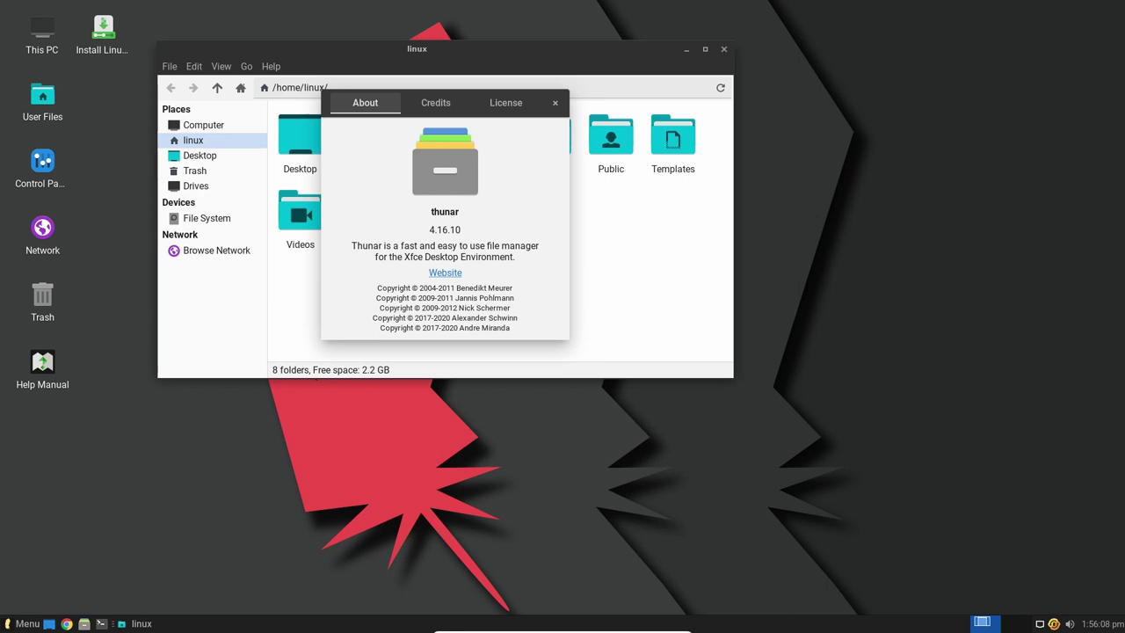
{"action": "left_click", "coordinate": [435, 103]}
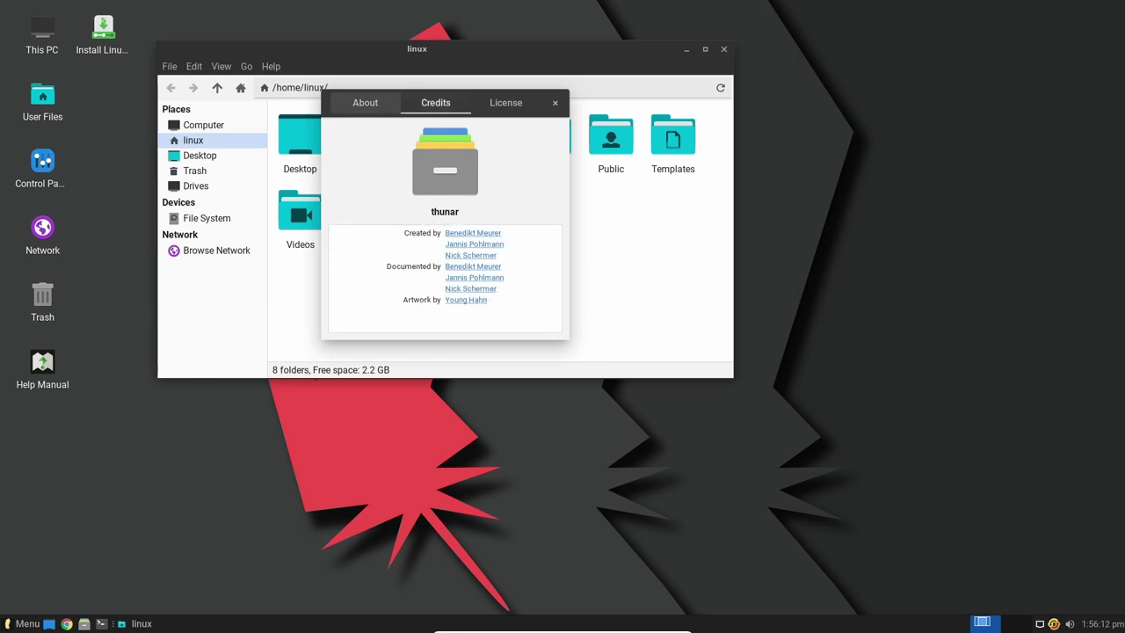
{"action": "left_click", "coordinate": [364, 103]}
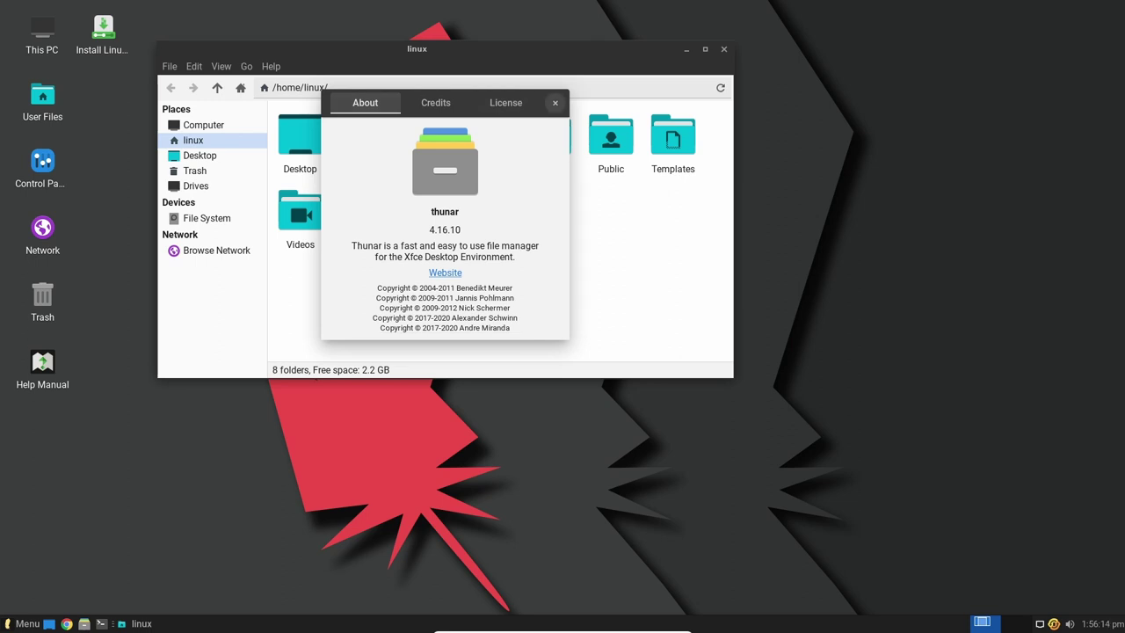
{"action": "left_click", "coordinate": [555, 103]}
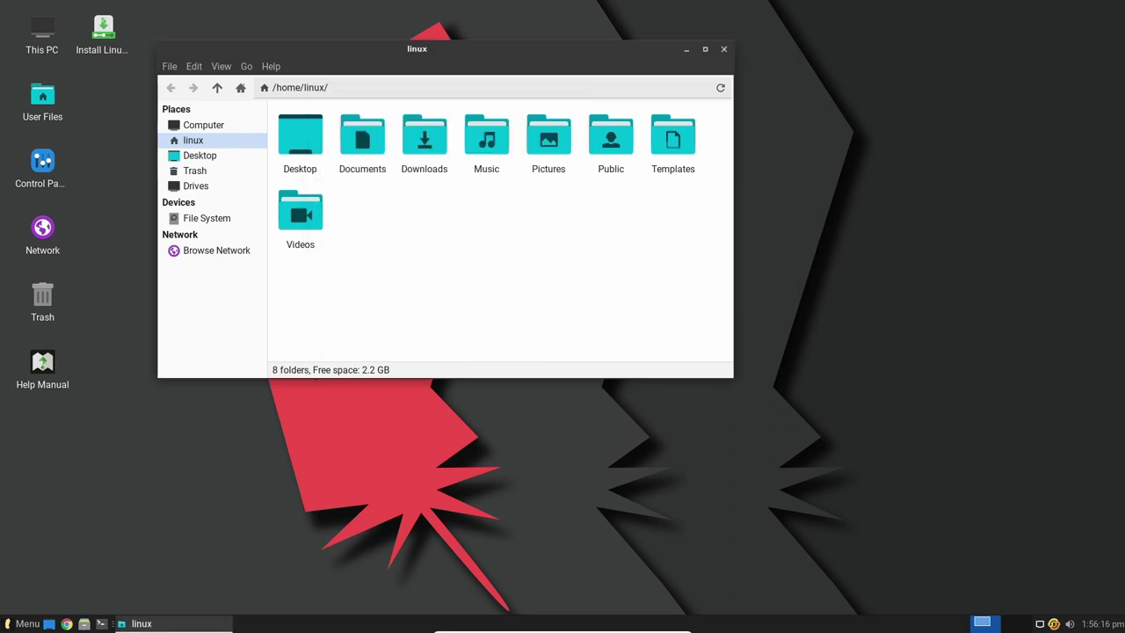
- Close the home folder window and look over the Control Panel's settings overview, closing it too
{"action": "left_click", "coordinate": [769, 55]}
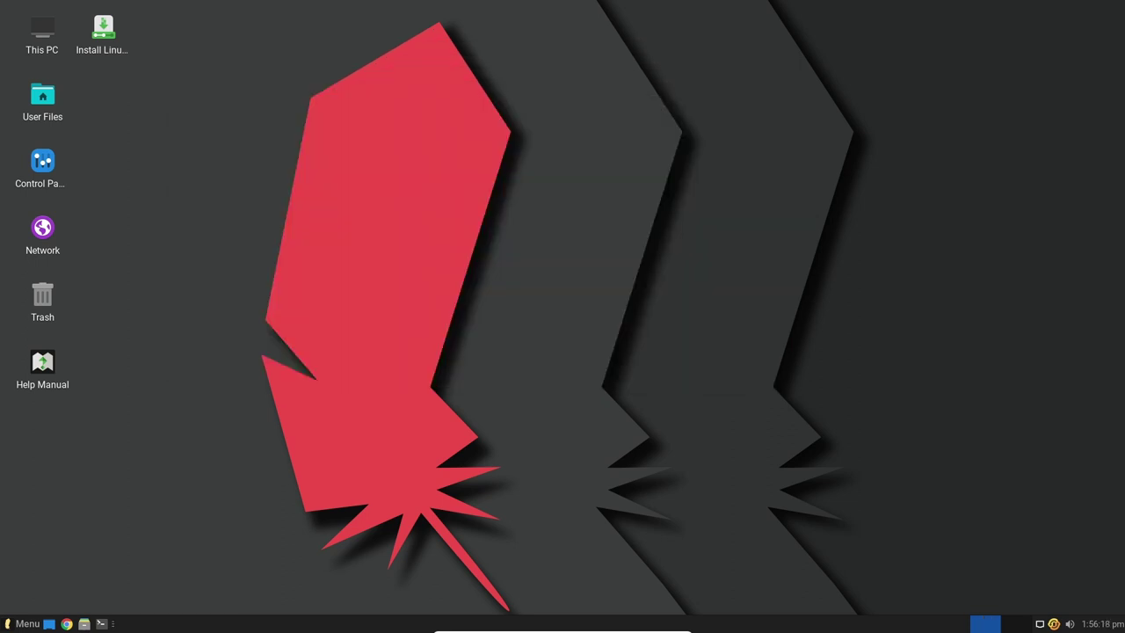
{"action": "double_click", "coordinate": [42, 160]}
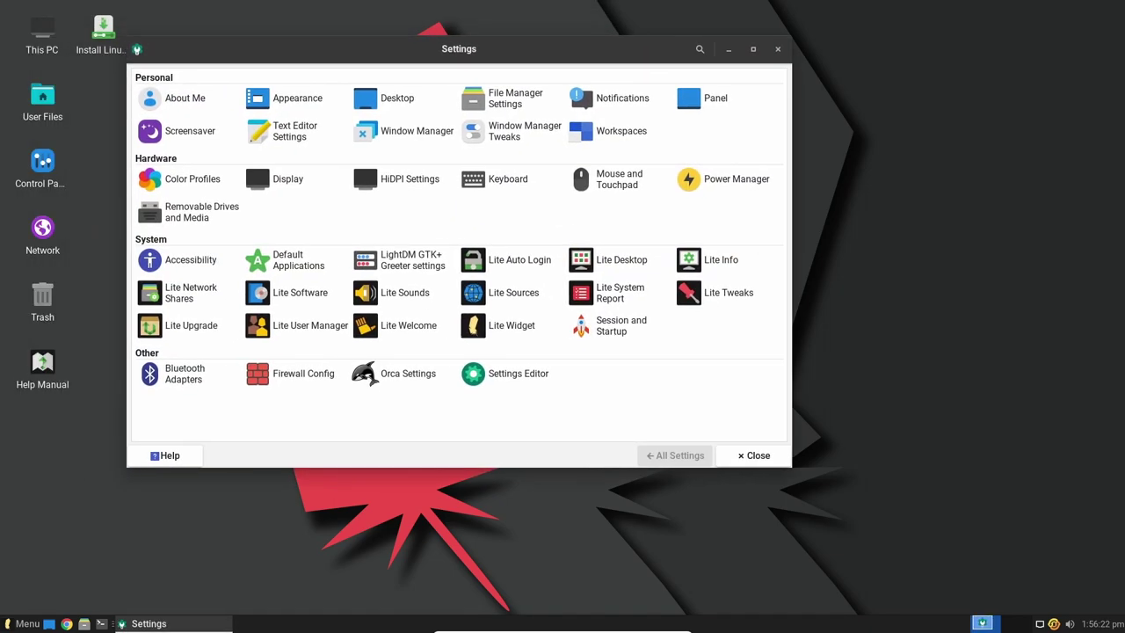
{"action": "left_click", "coordinate": [778, 50]}
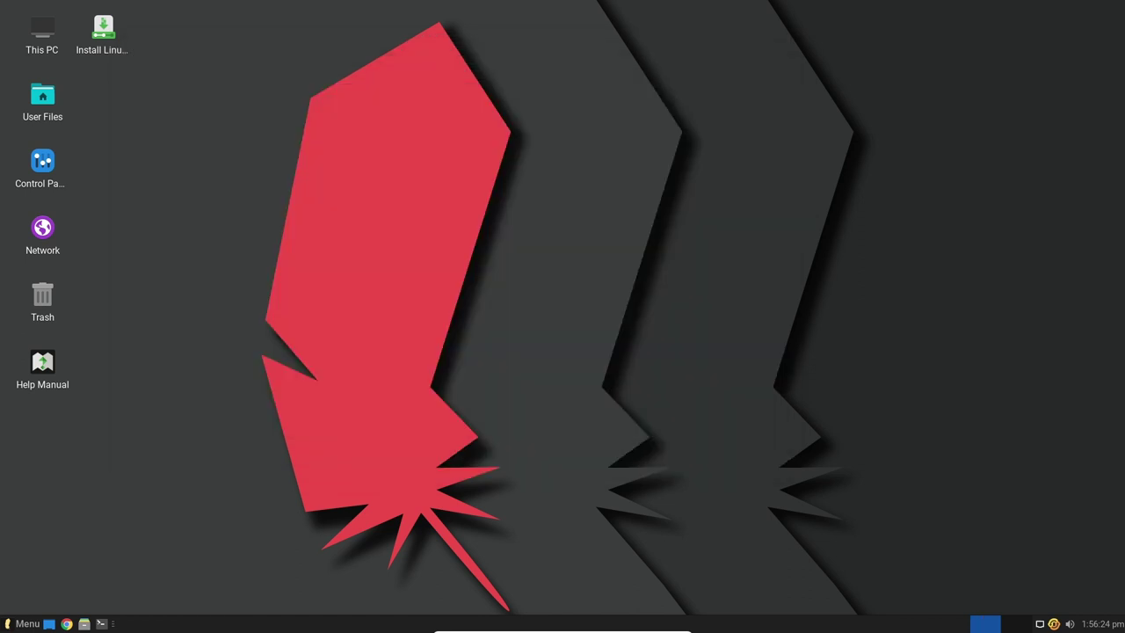
- Browse the application menu's My Computer entries and the full Settings list down to Workspaces
{"action": "left_click", "coordinate": [22, 623]}
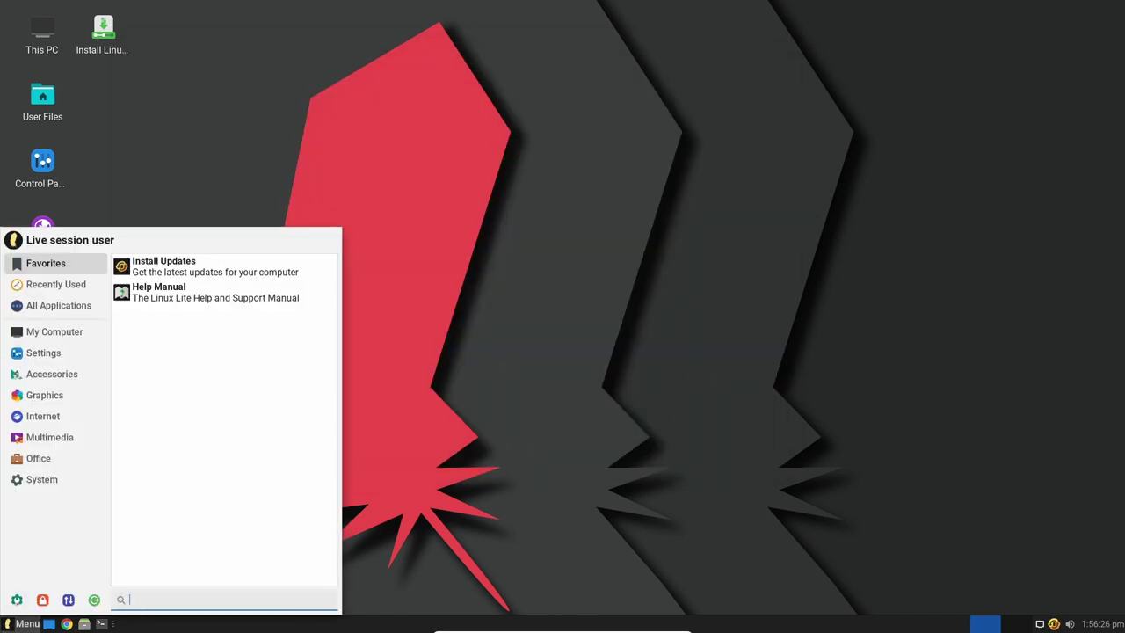
{"action": "left_click", "coordinate": [55, 331]}
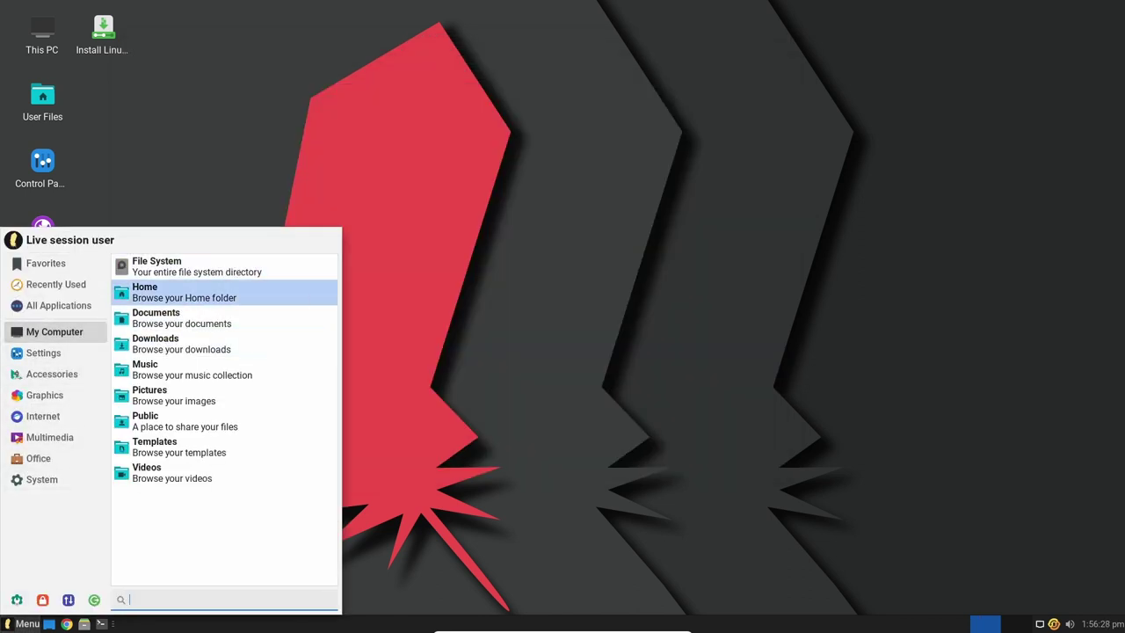
{"action": "left_click", "coordinate": [43, 352]}
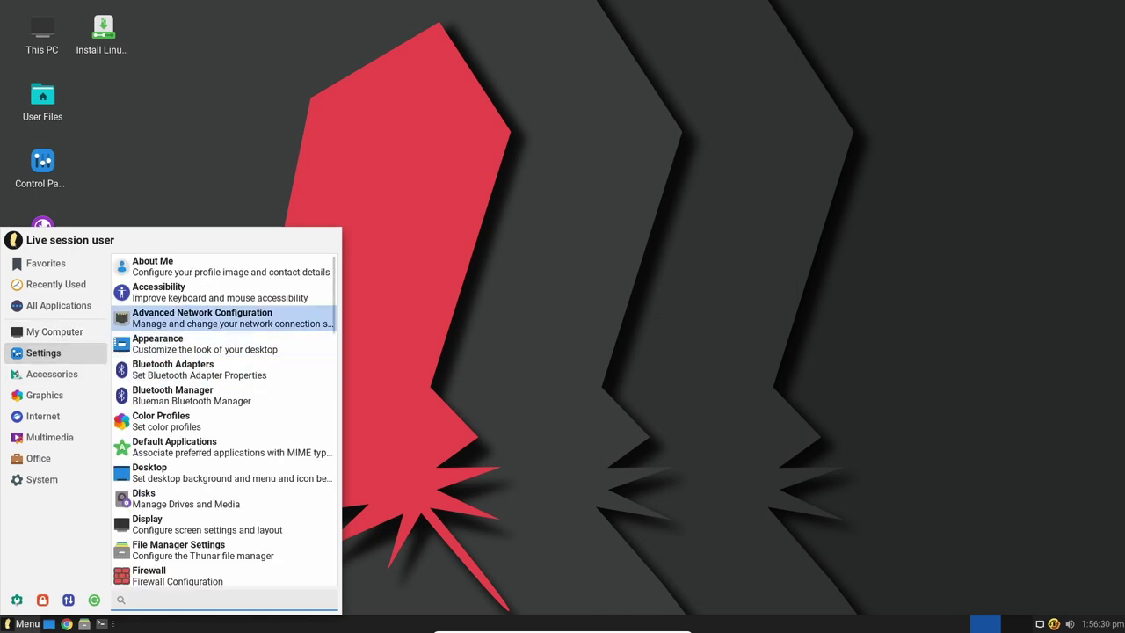
{"action": "scroll", "coordinate": [224, 351], "scroll_direction": "down", "scroll_amount": 1}
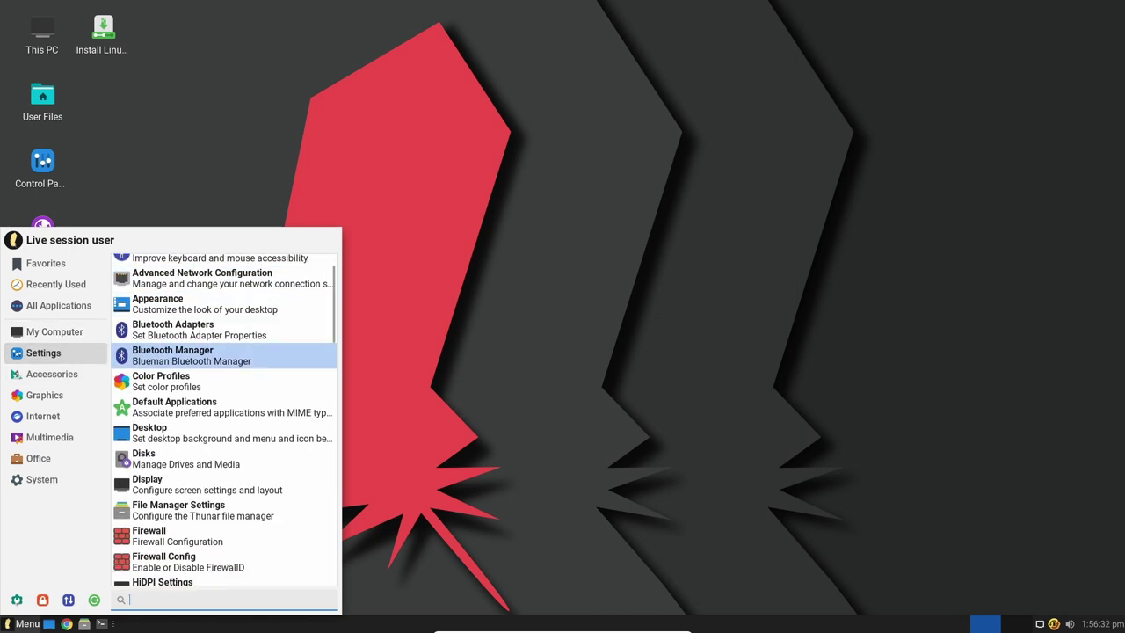
{"action": "scroll", "coordinate": [224, 355], "scroll_direction": "down", "scroll_amount": 3}
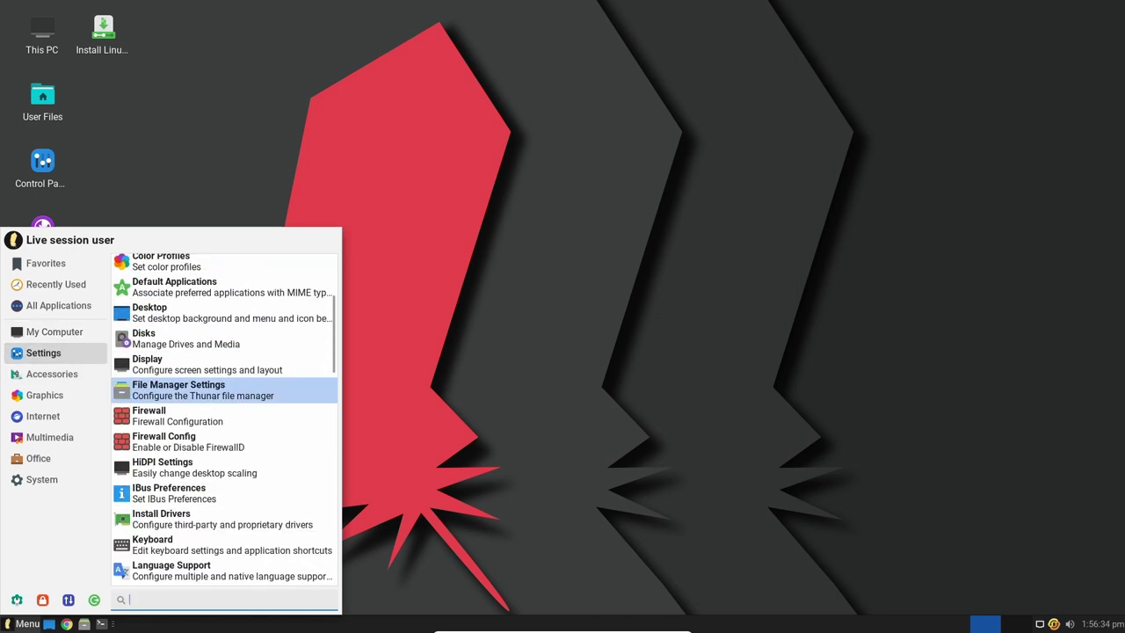
{"action": "scroll", "coordinate": [224, 391], "scroll_direction": "down", "scroll_amount": 3}
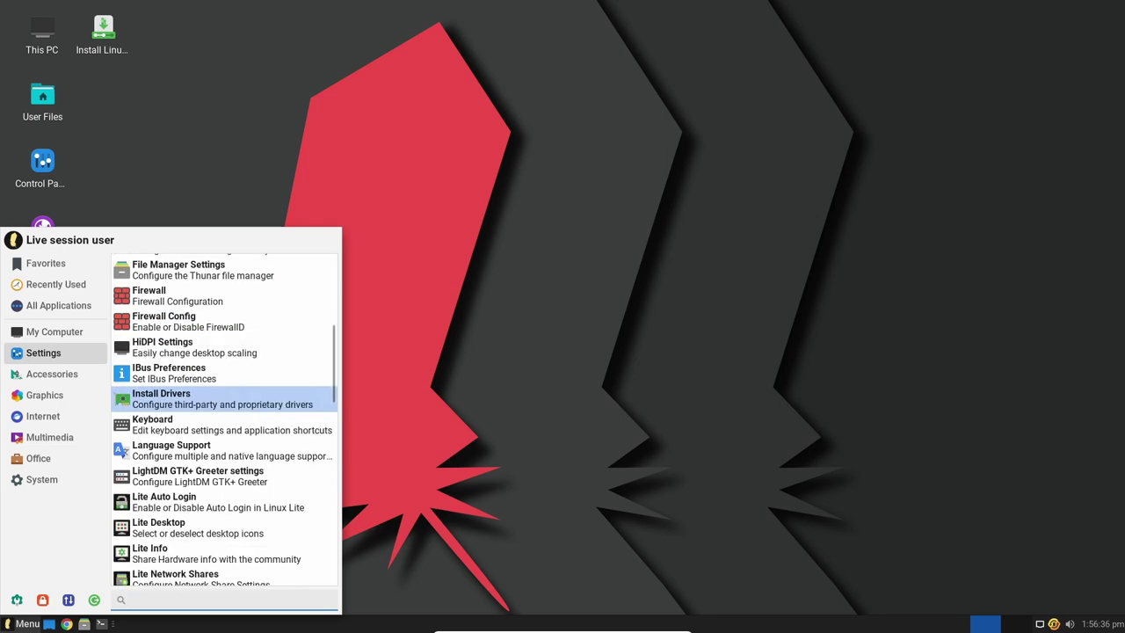
{"action": "scroll", "coordinate": [224, 395], "scroll_direction": "down", "scroll_amount": 3}
{"action": "scroll", "coordinate": [224, 387], "scroll_direction": "down", "scroll_amount": 5}
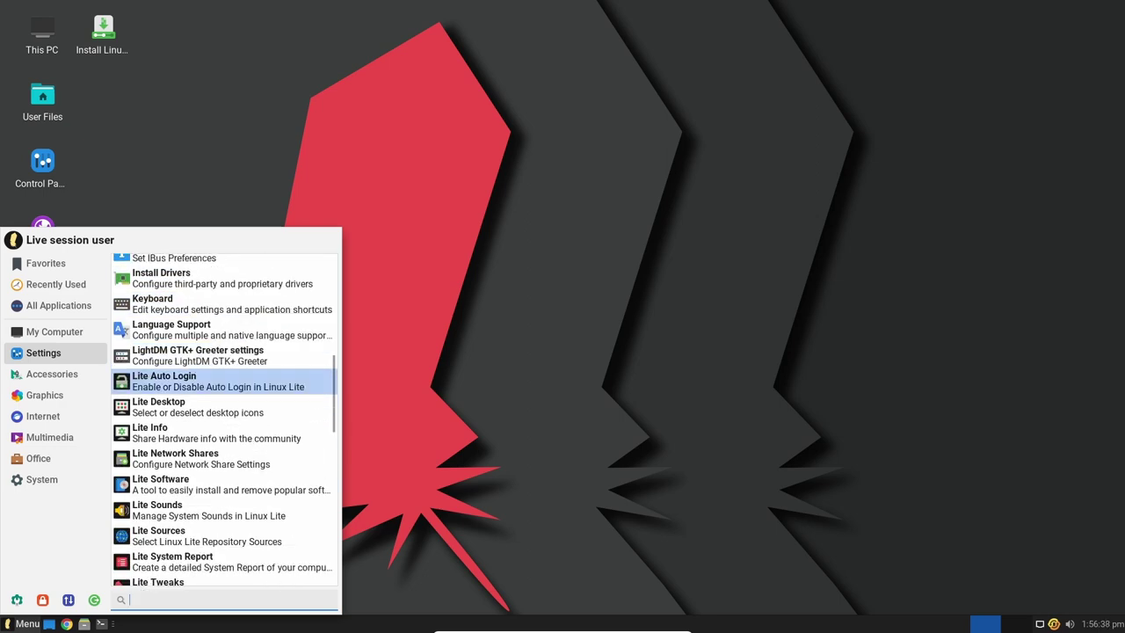
{"action": "scroll", "coordinate": [224, 391], "scroll_direction": "down", "scroll_amount": 6}
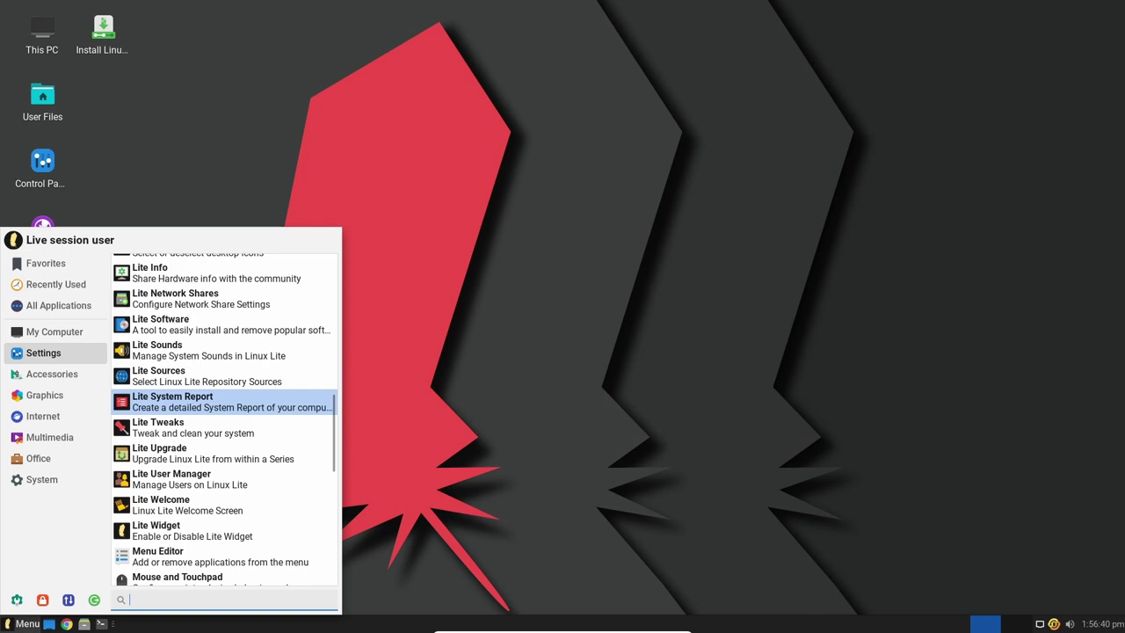
{"action": "scroll", "coordinate": [224, 396], "scroll_direction": "down", "scroll_amount": 3}
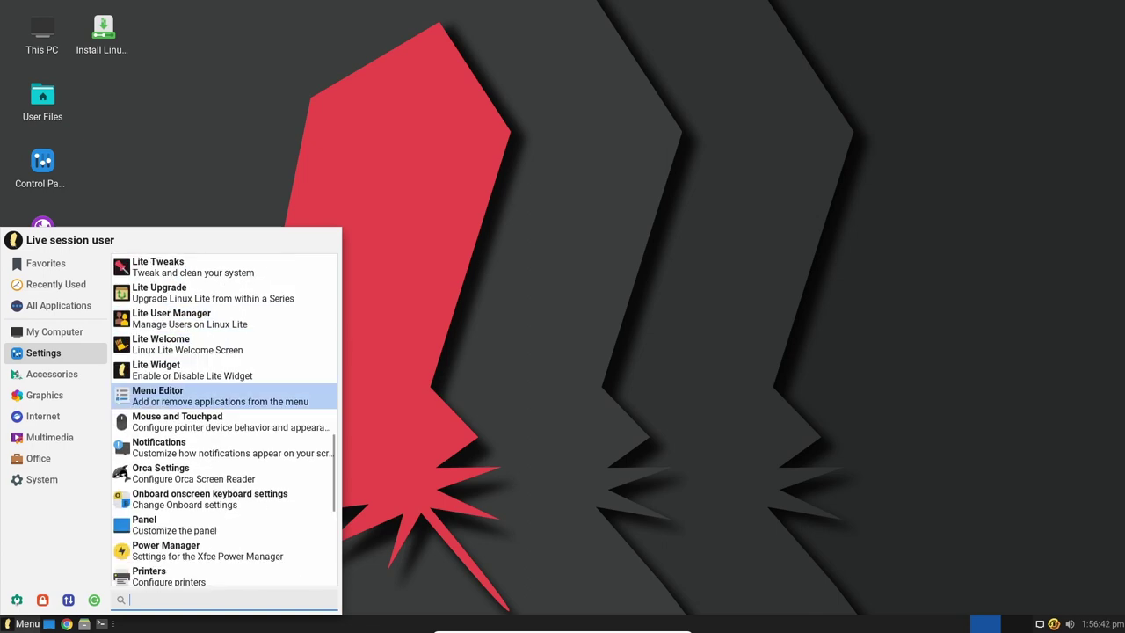
{"action": "scroll", "coordinate": [224, 396], "scroll_direction": "down", "scroll_amount": 3}
{"action": "scroll", "coordinate": [224, 391], "scroll_direction": "down", "scroll_amount": 3}
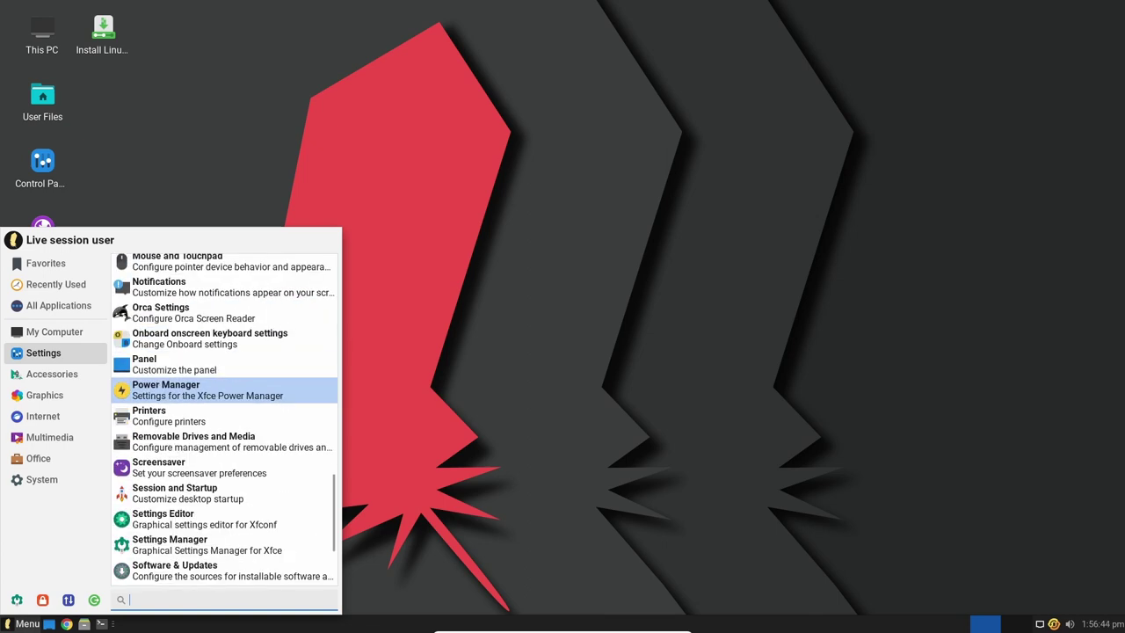
{"action": "scroll", "coordinate": [224, 389], "scroll_direction": "down", "scroll_amount": 3}
{"action": "scroll", "coordinate": [224, 391], "scroll_direction": "down", "scroll_amount": 3}
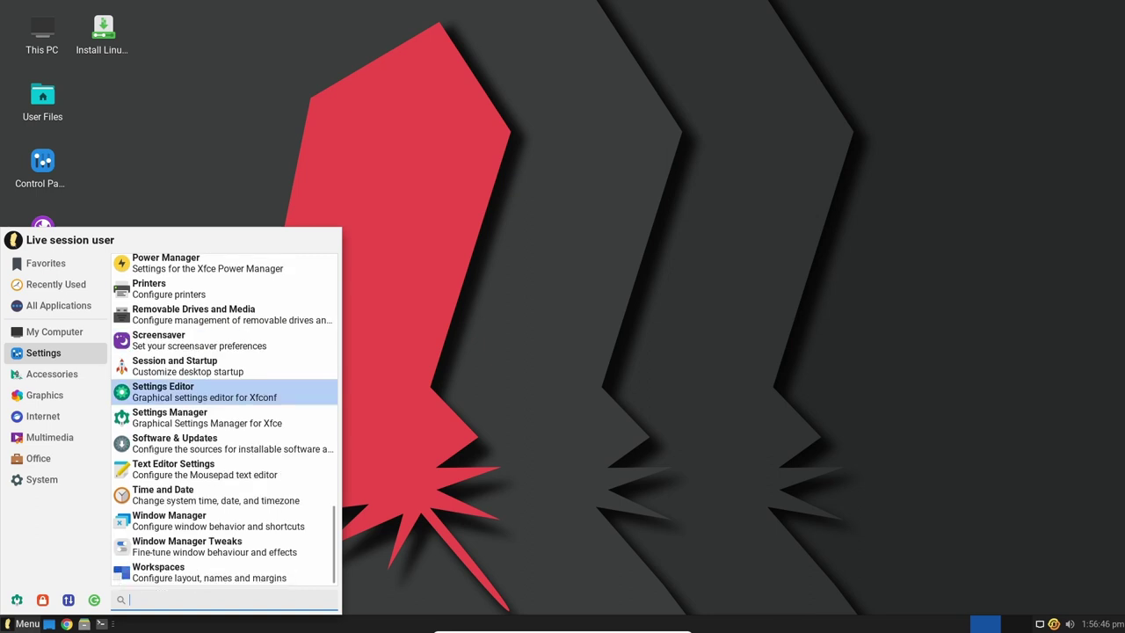
- Browse the Accessories, Graphics, Internet, Multimedia and Office categories of the application menu
{"action": "left_click", "coordinate": [52, 374]}
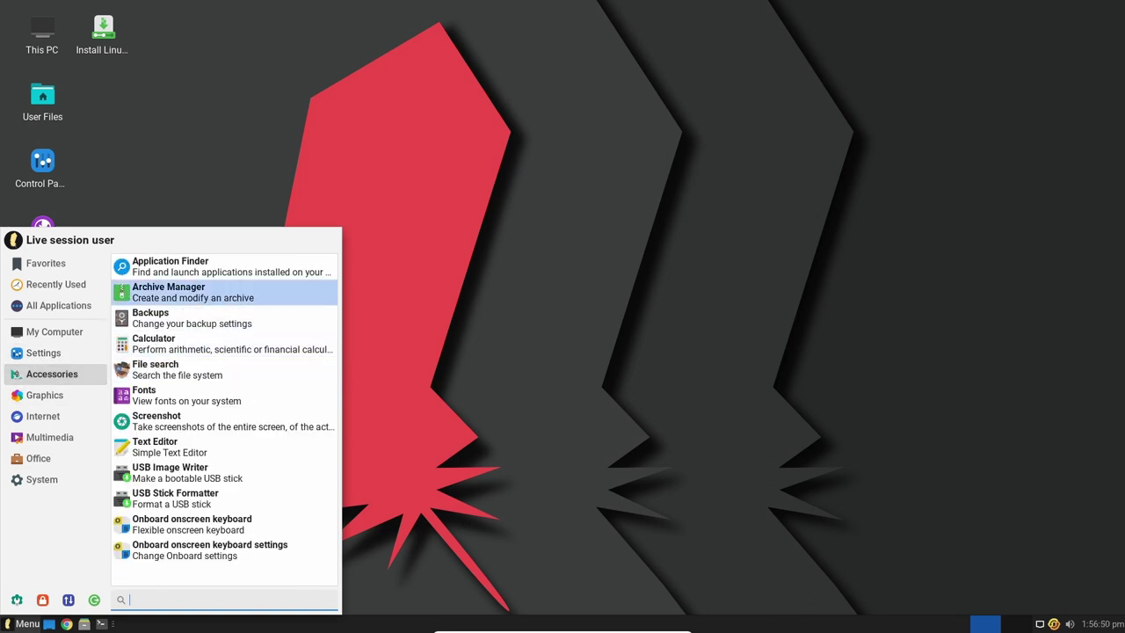
{"action": "mouse_move", "coordinate": [45, 394]}
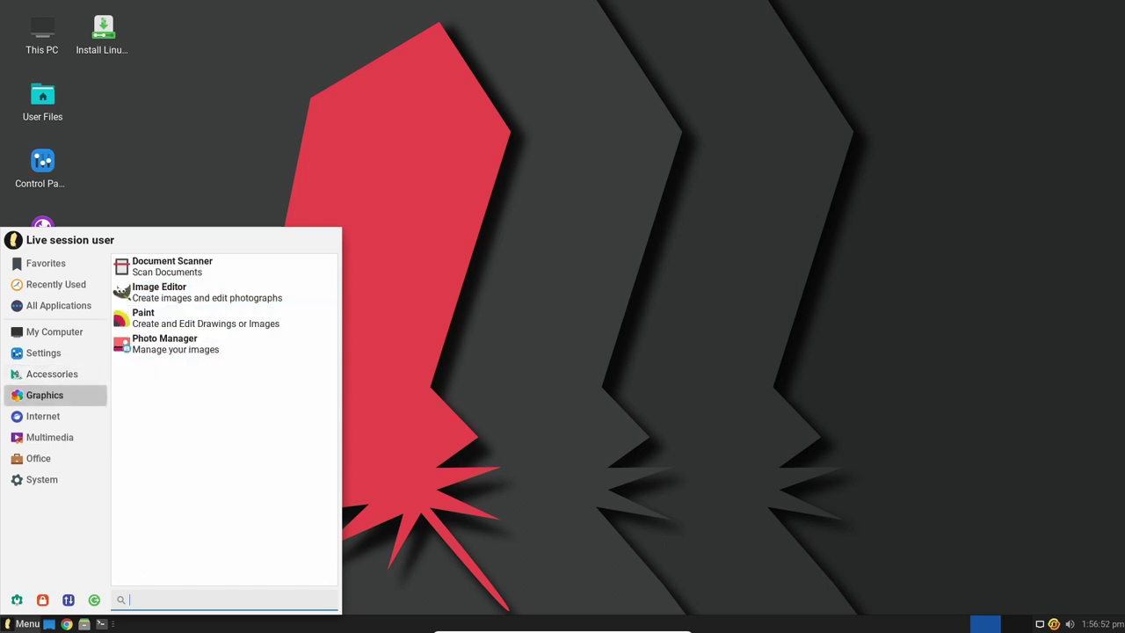
{"action": "mouse_move", "coordinate": [43, 415]}
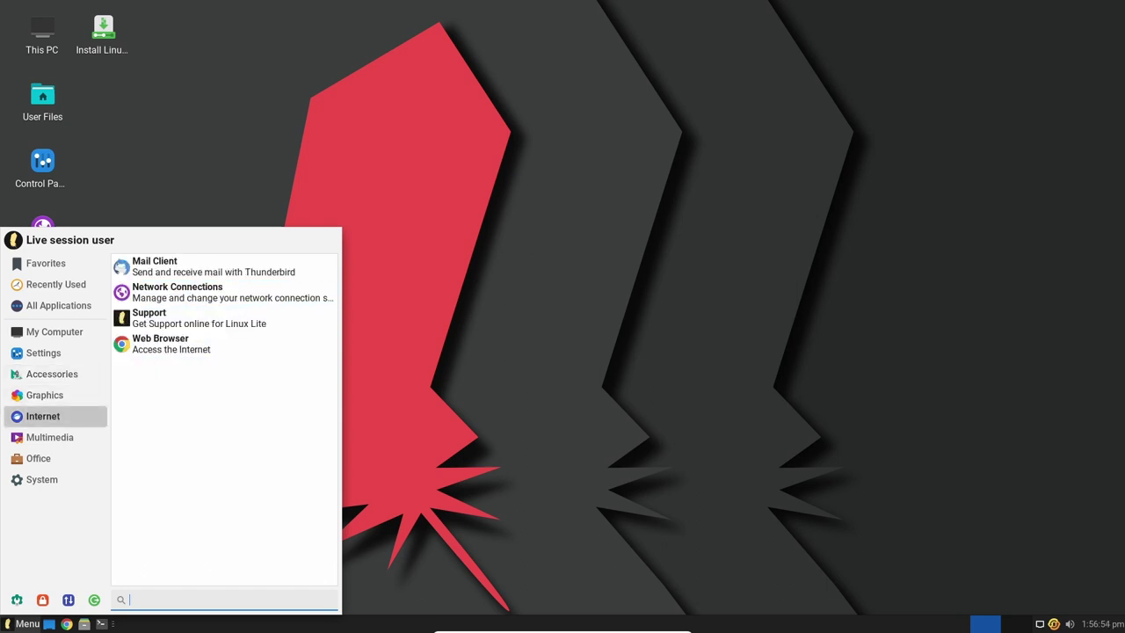
{"action": "mouse_move", "coordinate": [50, 437]}
{"action": "mouse_move", "coordinate": [38, 458]}
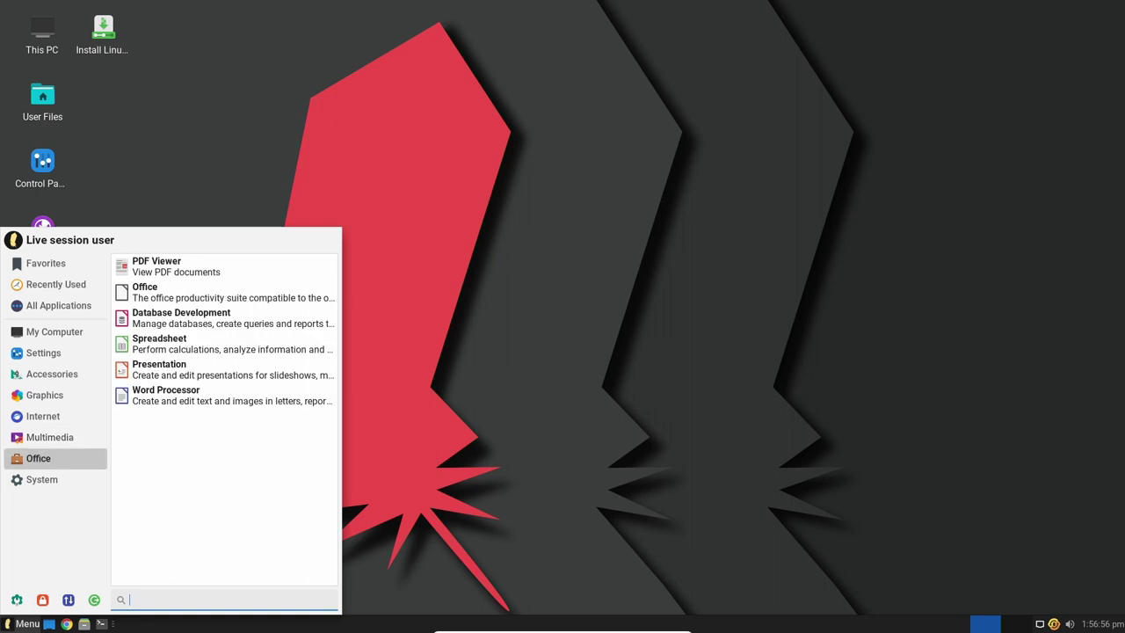
- Look at the System applications, launch the Terminal Emulator from there and close its window
{"action": "mouse_move", "coordinate": [41, 479]}
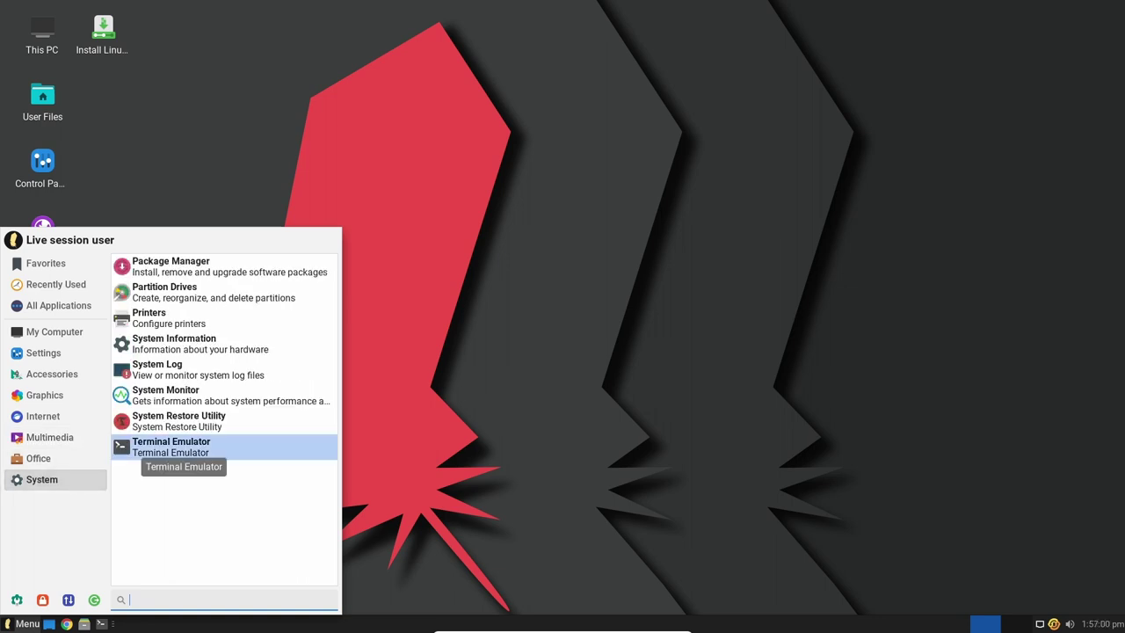
{"action": "left_click", "coordinate": [149, 447]}
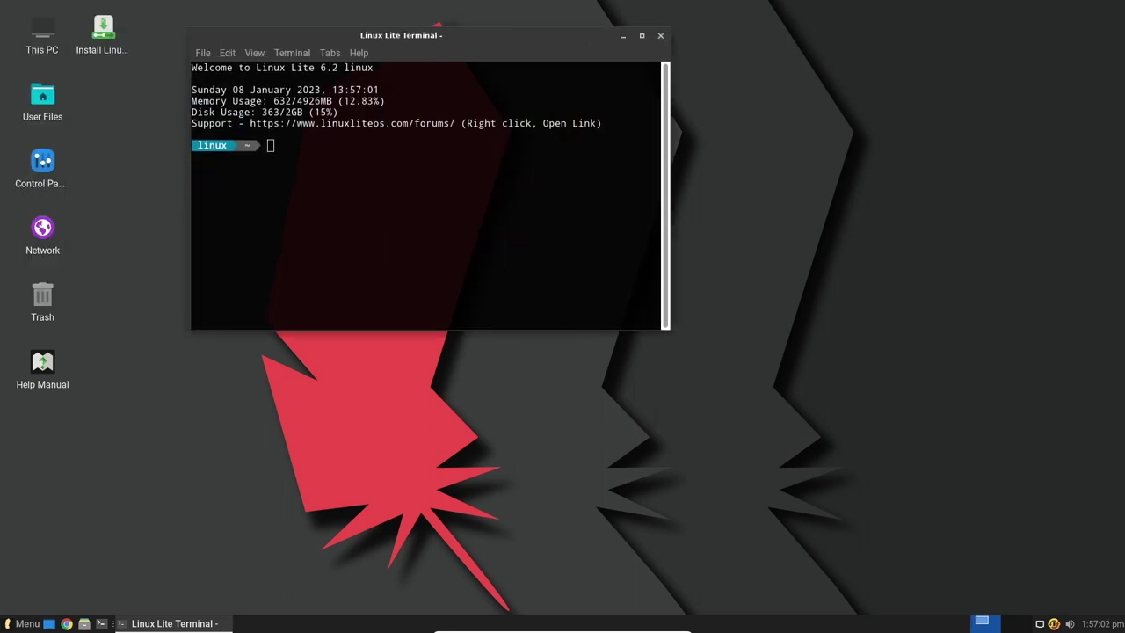
{"action": "left_click", "coordinate": [720, 40]}
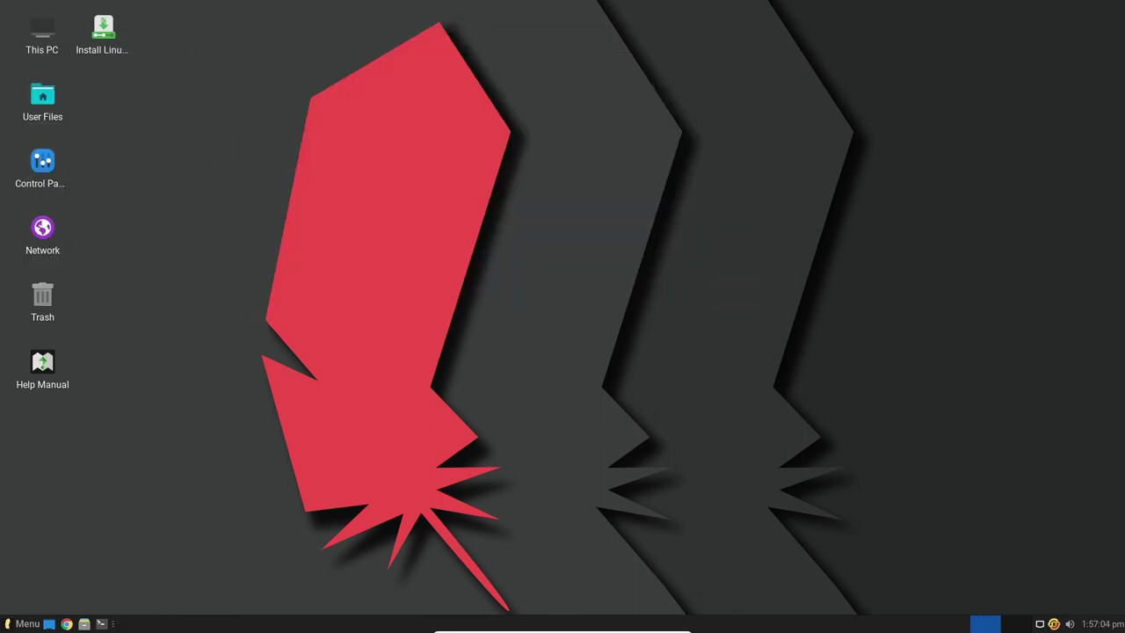
- Open a new terminal and print the system and kernel information with uname -a and uname -r
{"action": "left_click", "coordinate": [101, 623]}
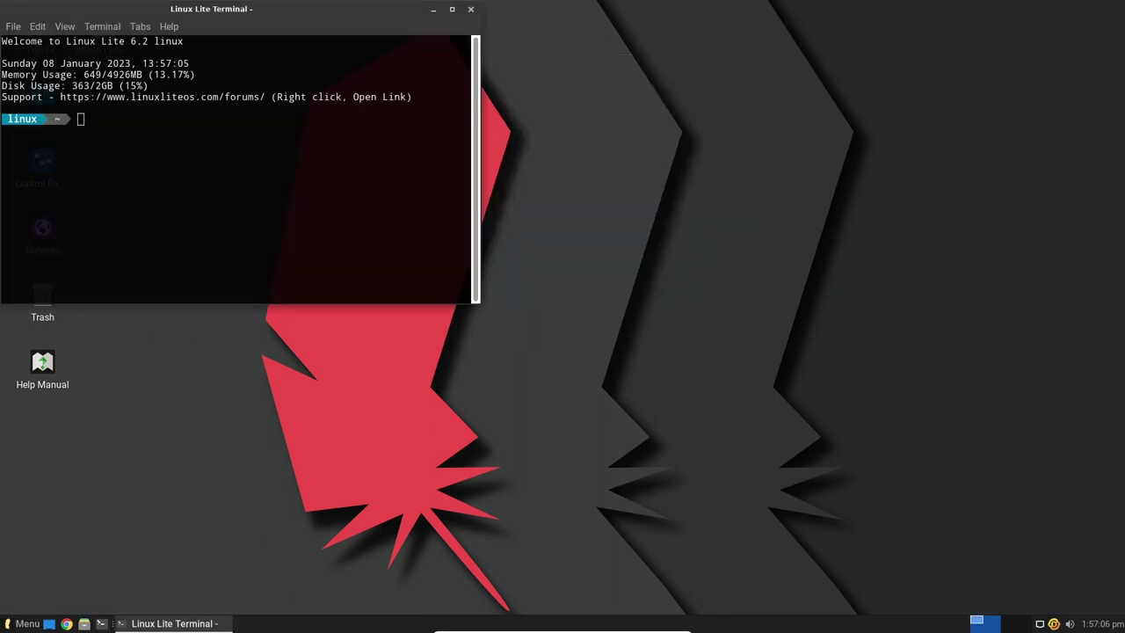
{"action": "type", "text": "uname -a"}
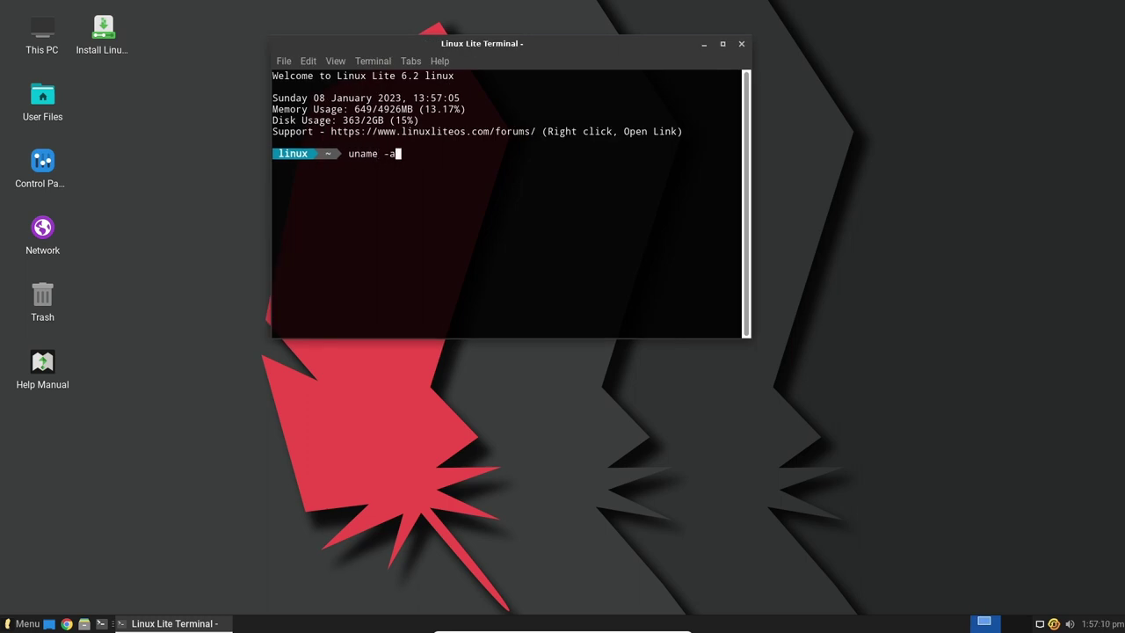
{"action": "key", "text": "Return"}
{"action": "type", "text": "uname -r"}
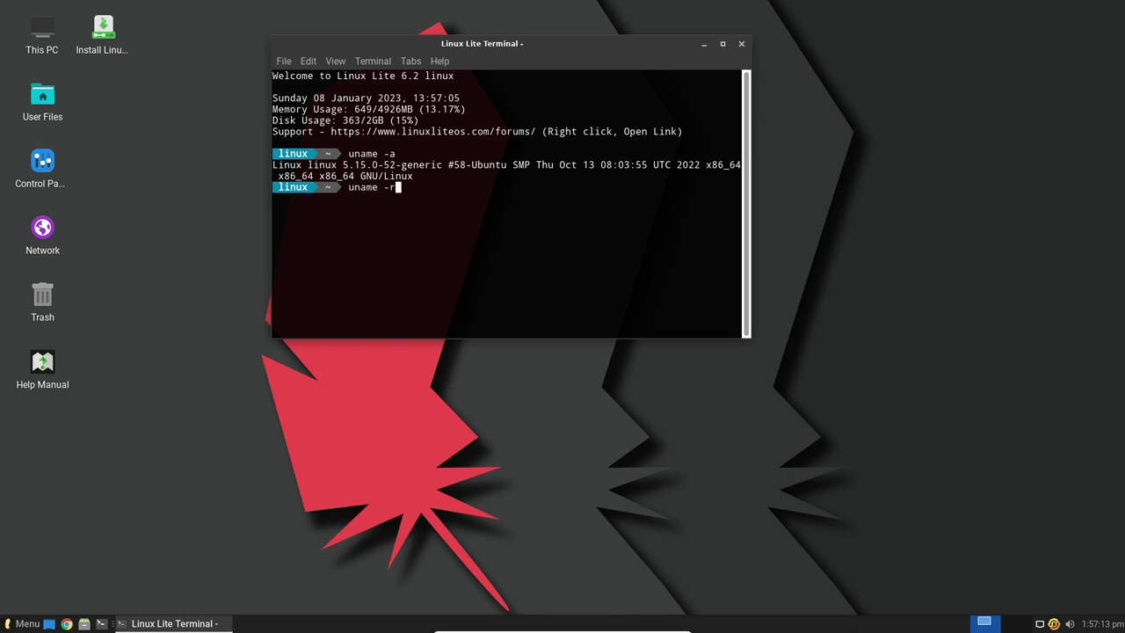
{"action": "key", "text": "Return"}
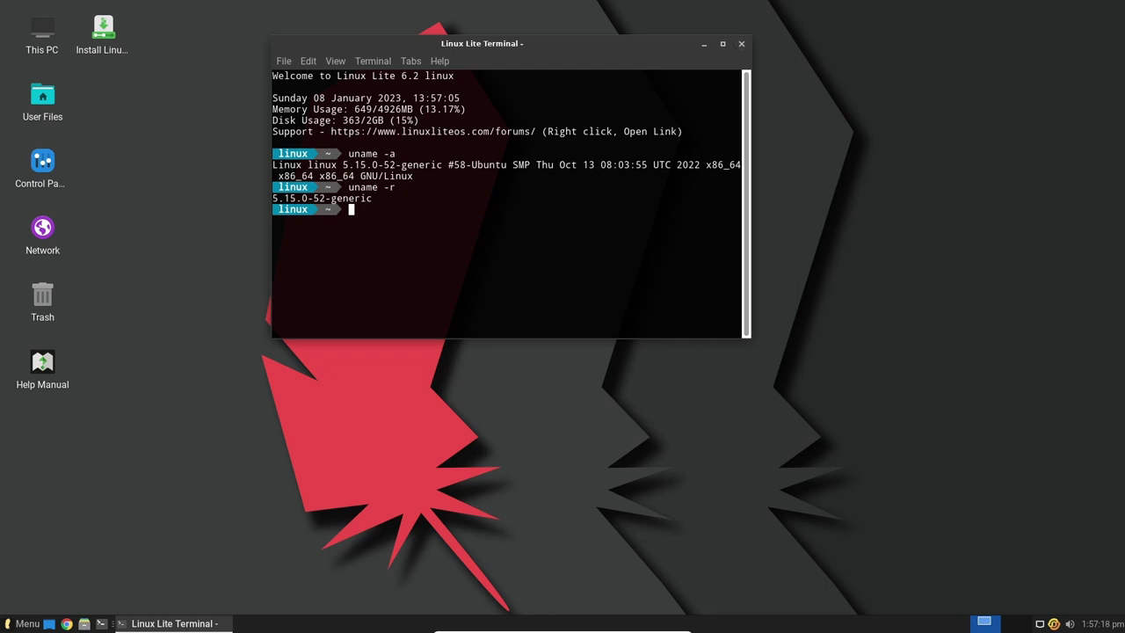
- Run htop in the terminal to inspect the running processes and memory usage
{"action": "type", "text": "htop"}
{"action": "key", "text": "Return"}
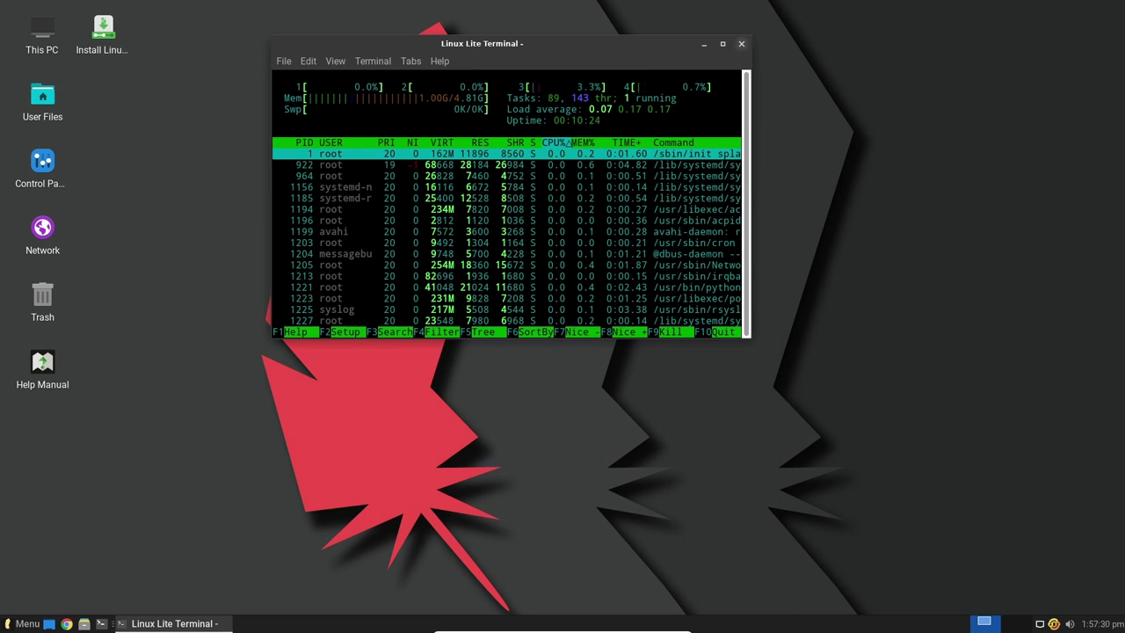
- Close the terminal that is still running htop, and look at the Settings category among the installed applications
{"action": "left_click", "coordinate": [741, 43]}
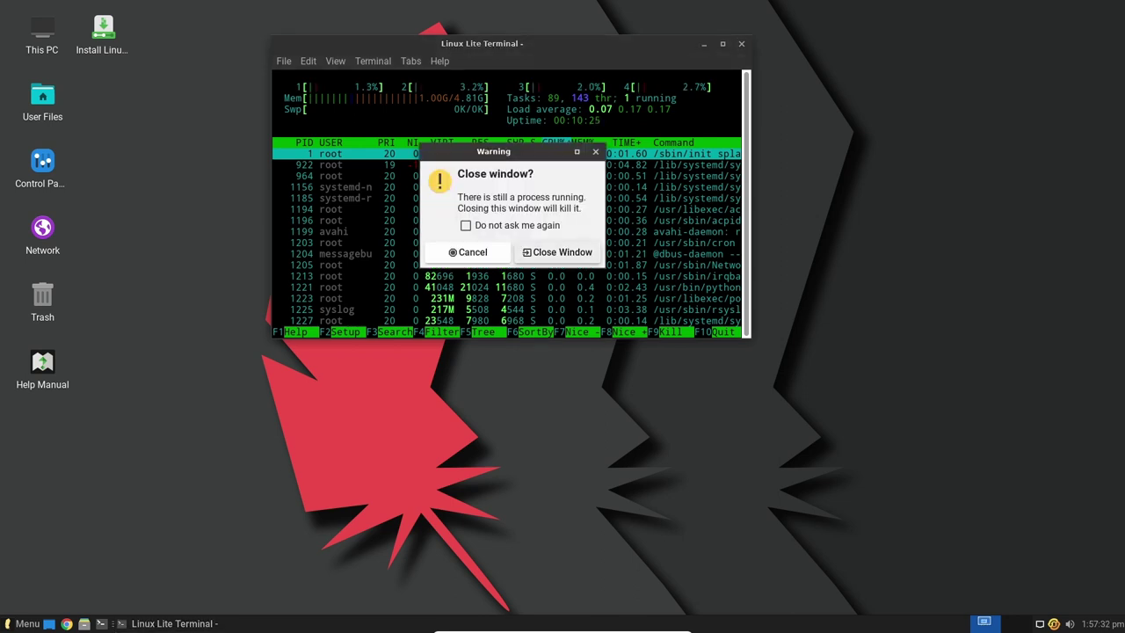
{"action": "key", "text": "Return"}
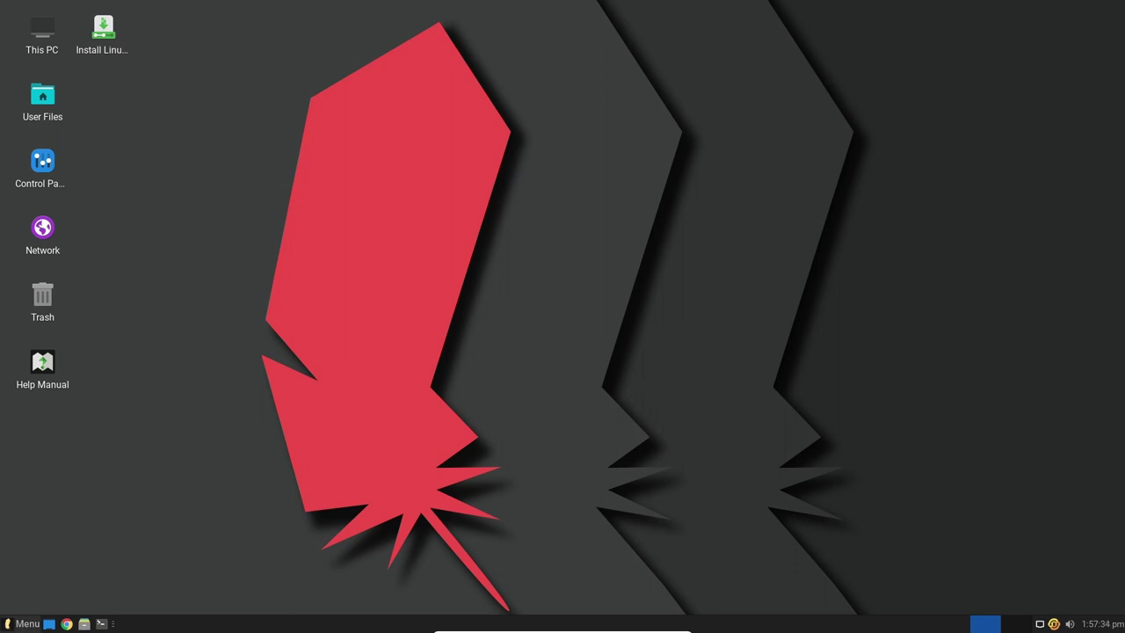
{"action": "left_click", "coordinate": [26, 623]}
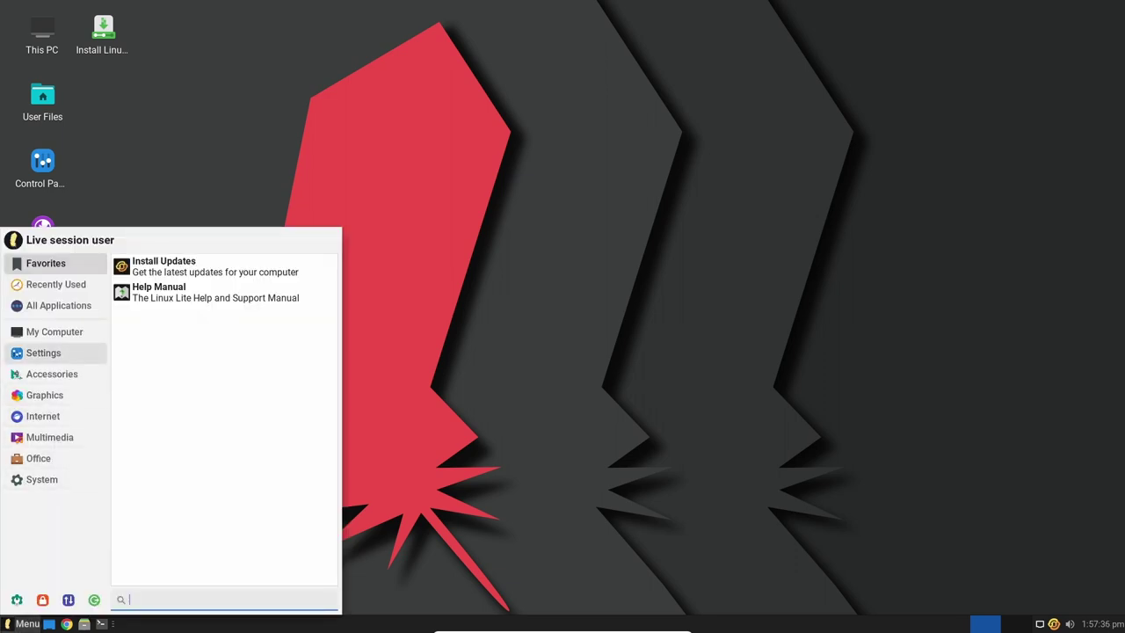
{"action": "left_click", "coordinate": [43, 352]}
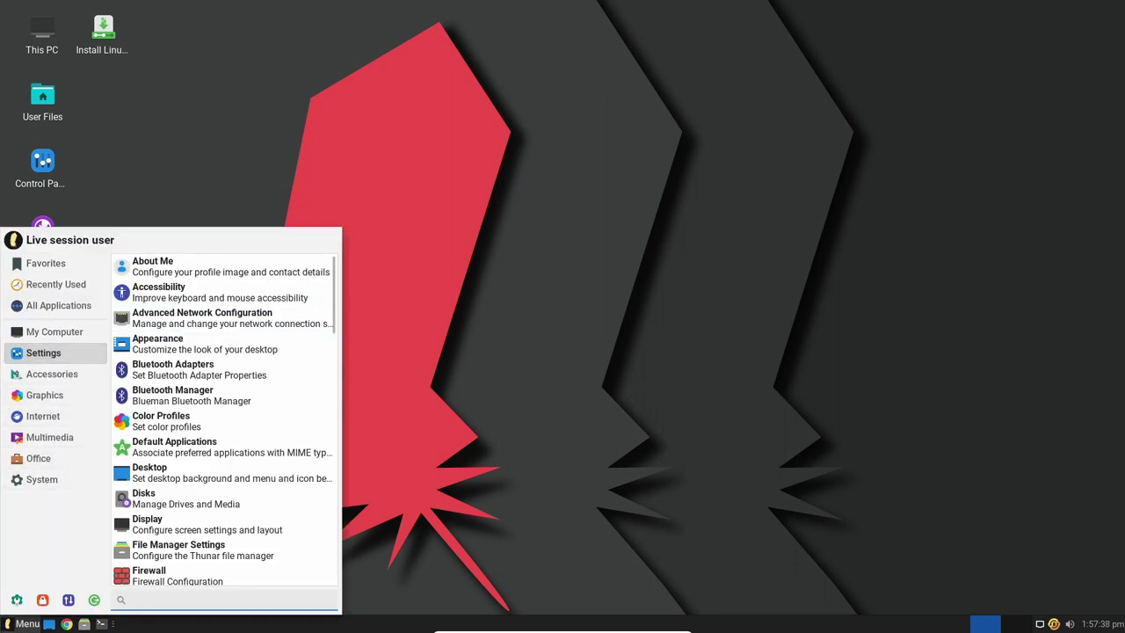
{"action": "key", "text": "Escape"}
- Launch the Task Manager from the desktop and review its CPU, RAM, Disk, Network and GPU performance pages
{"action": "right_click", "coordinate": [433, 113]}
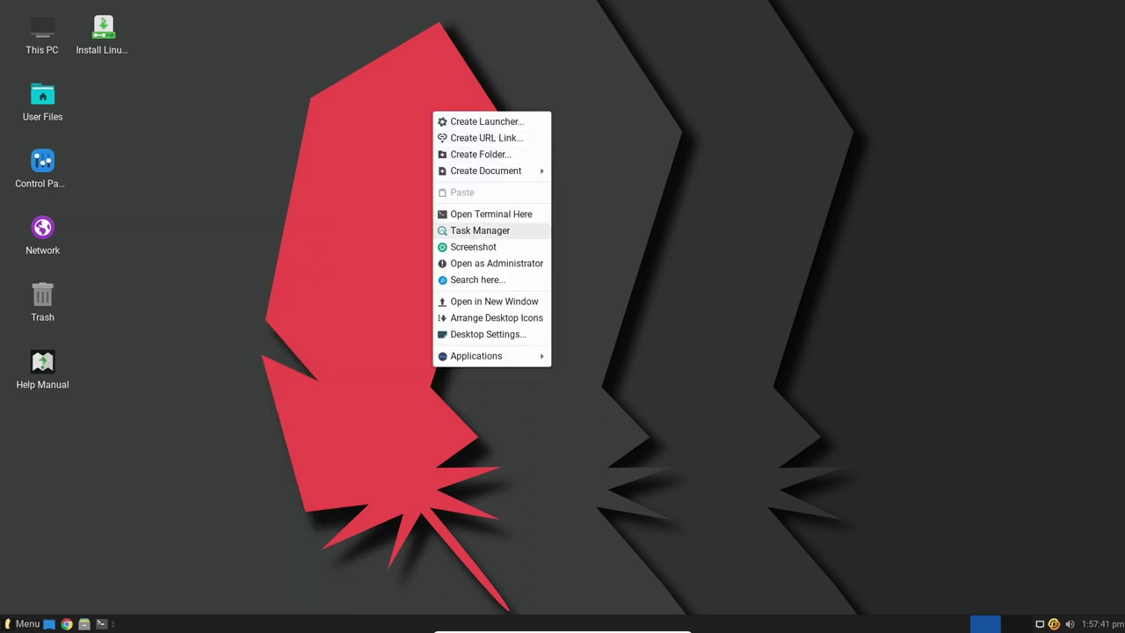
{"action": "key", "text": "Return"}
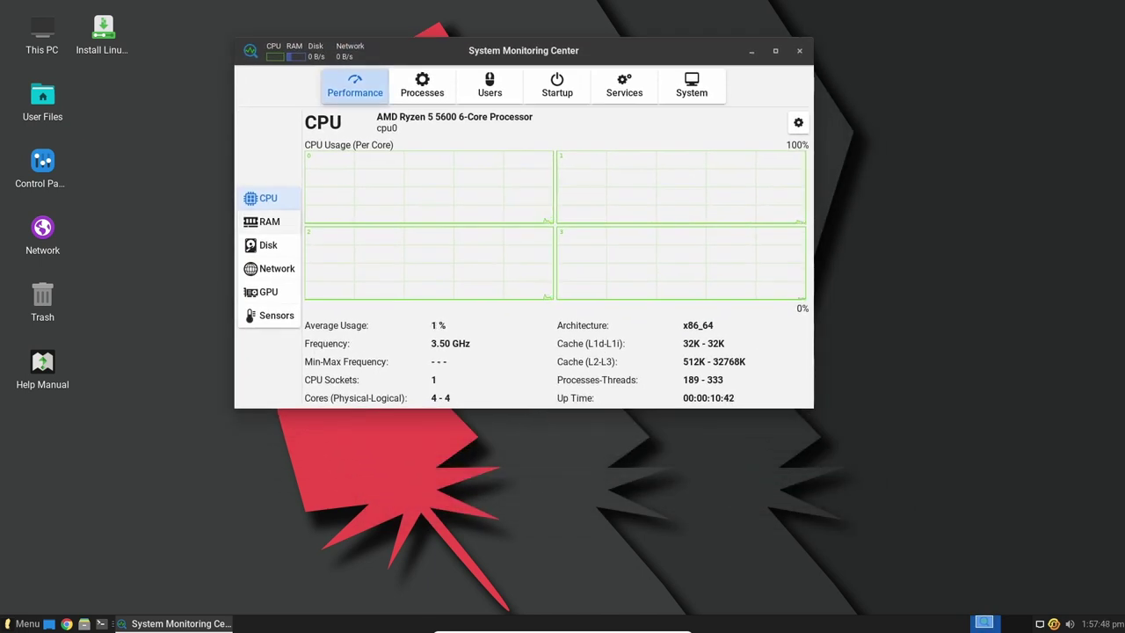
{"action": "left_click", "coordinate": [268, 221]}
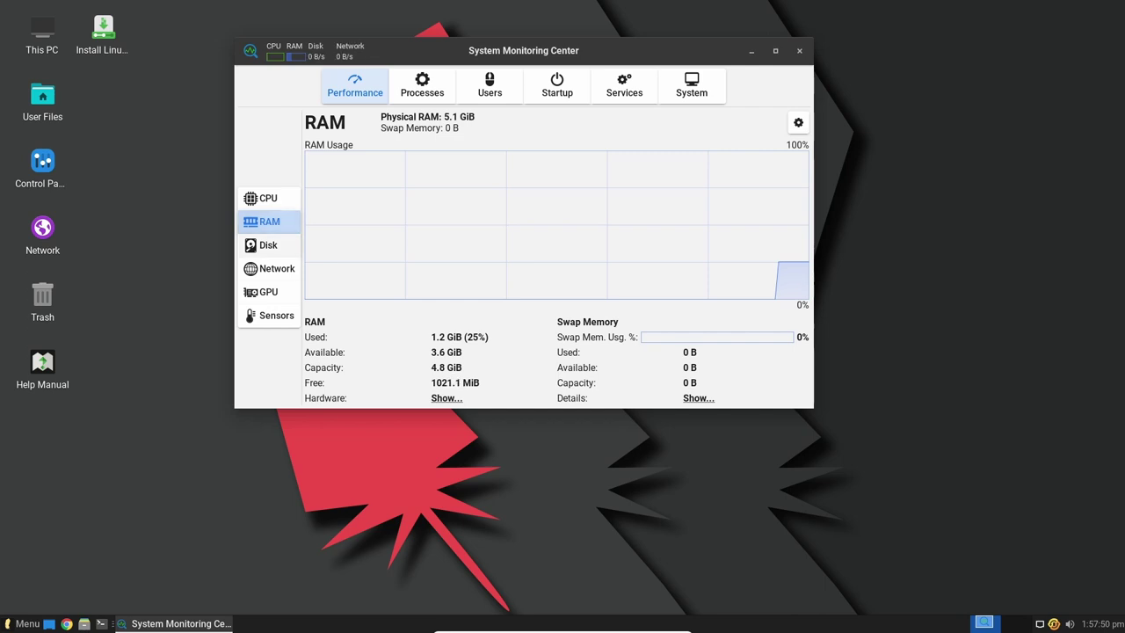
{"action": "left_click", "coordinate": [268, 245]}
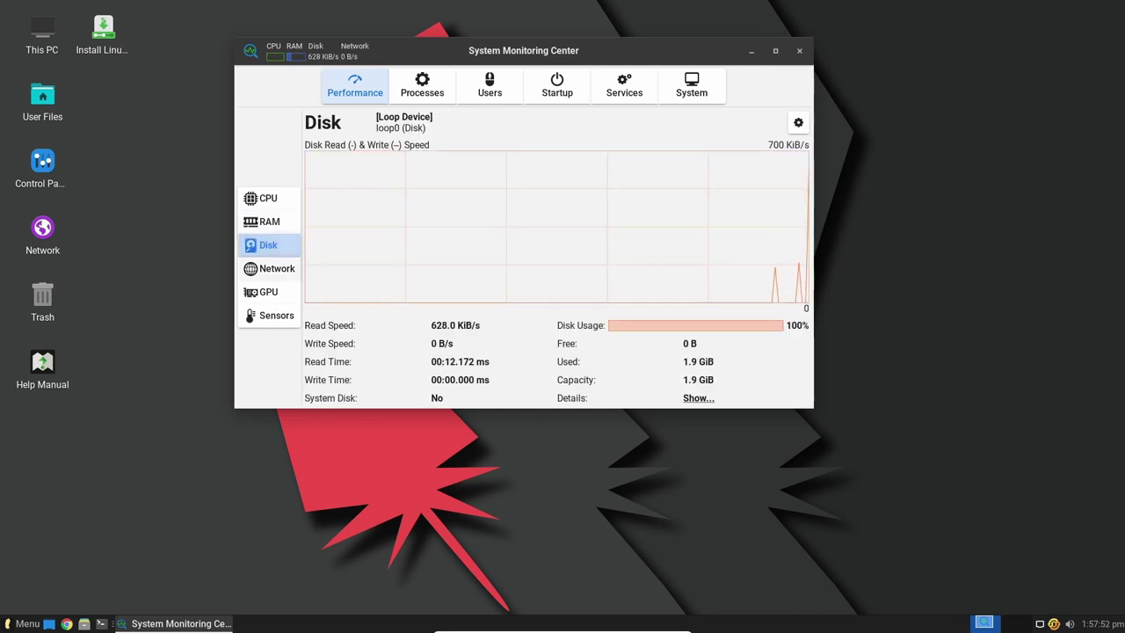
{"action": "left_click", "coordinate": [274, 268]}
{"action": "left_click", "coordinate": [268, 292]}
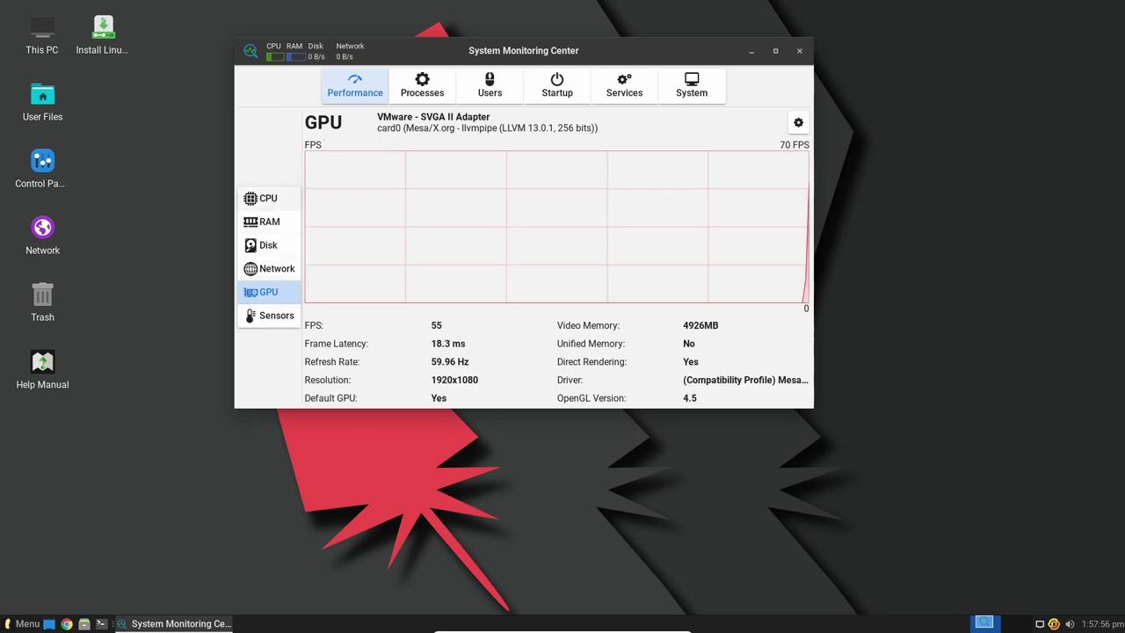
{"action": "left_click", "coordinate": [268, 197]}
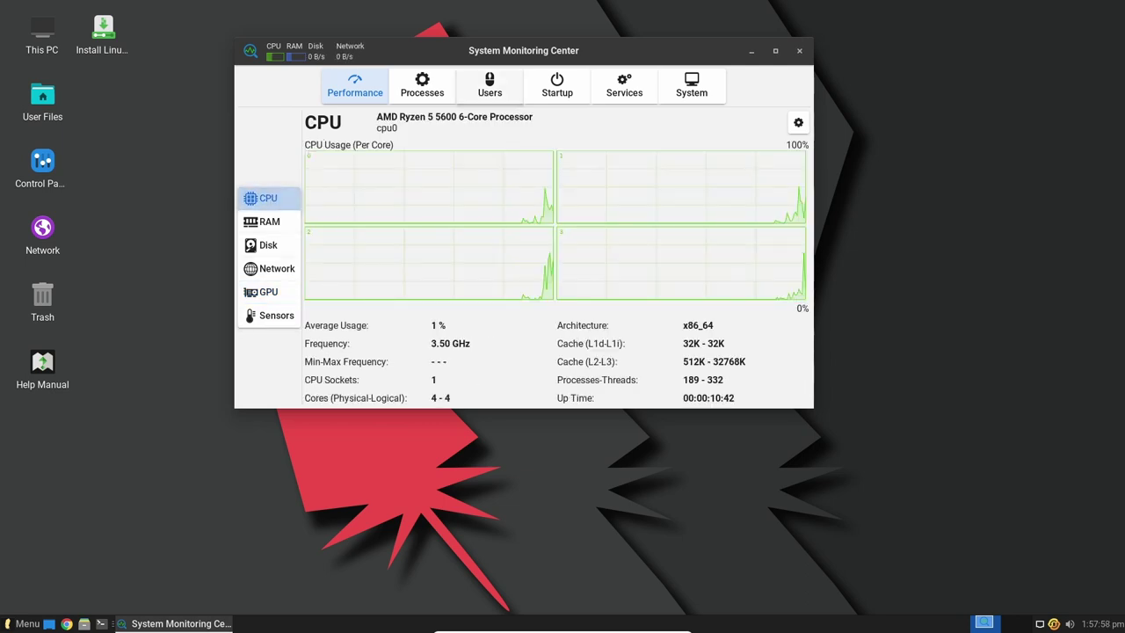
- Review the Processes, Users, Startup, Services and System pages of System Monitoring Center, and close its window
{"action": "left_click", "coordinate": [421, 85]}
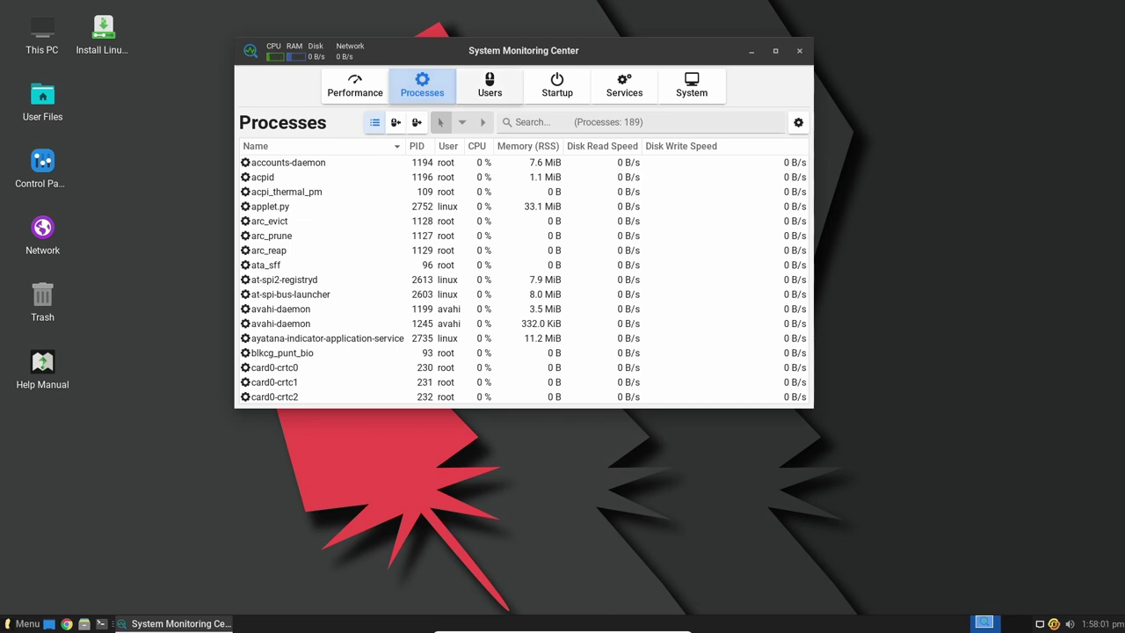
{"action": "left_click", "coordinate": [489, 85]}
{"action": "left_click", "coordinate": [557, 85]}
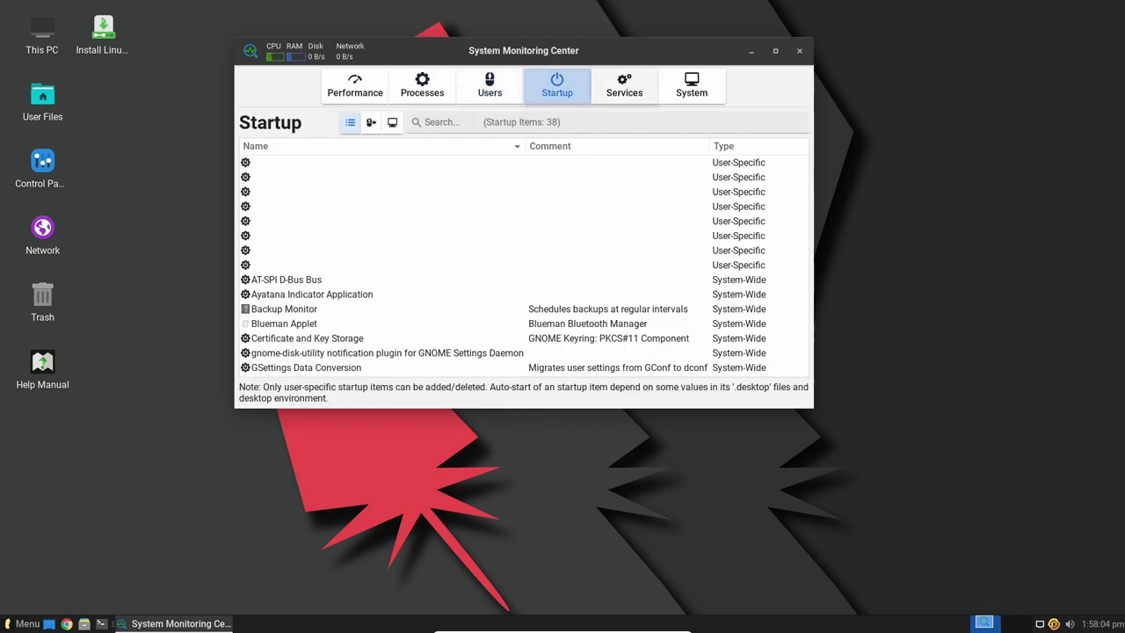
{"action": "left_click", "coordinate": [624, 85]}
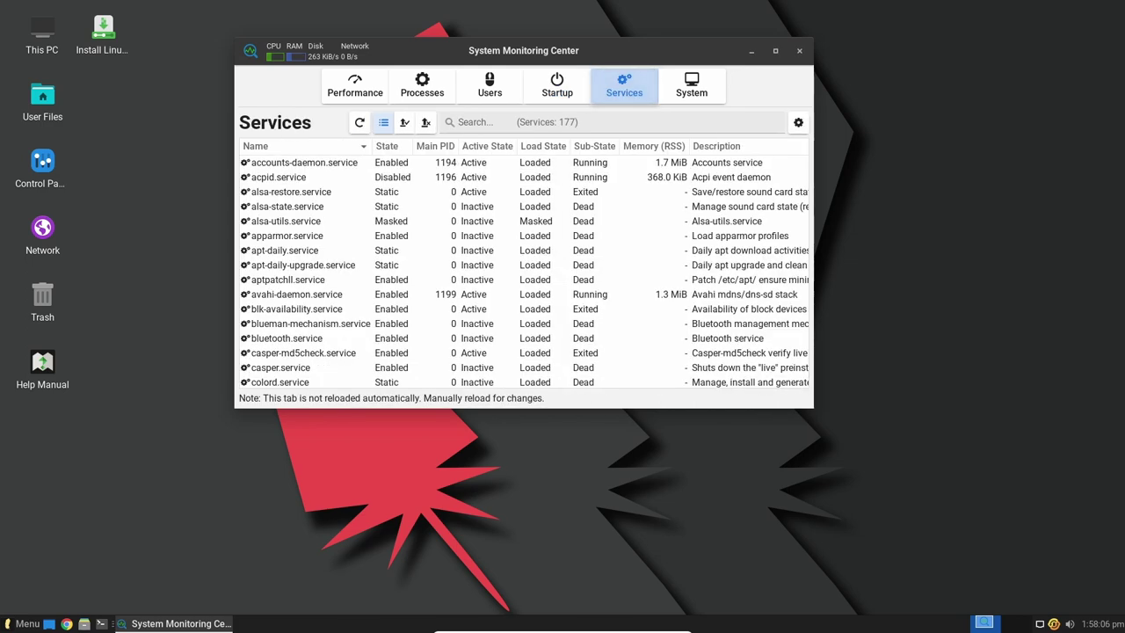
{"action": "left_click", "coordinate": [692, 85]}
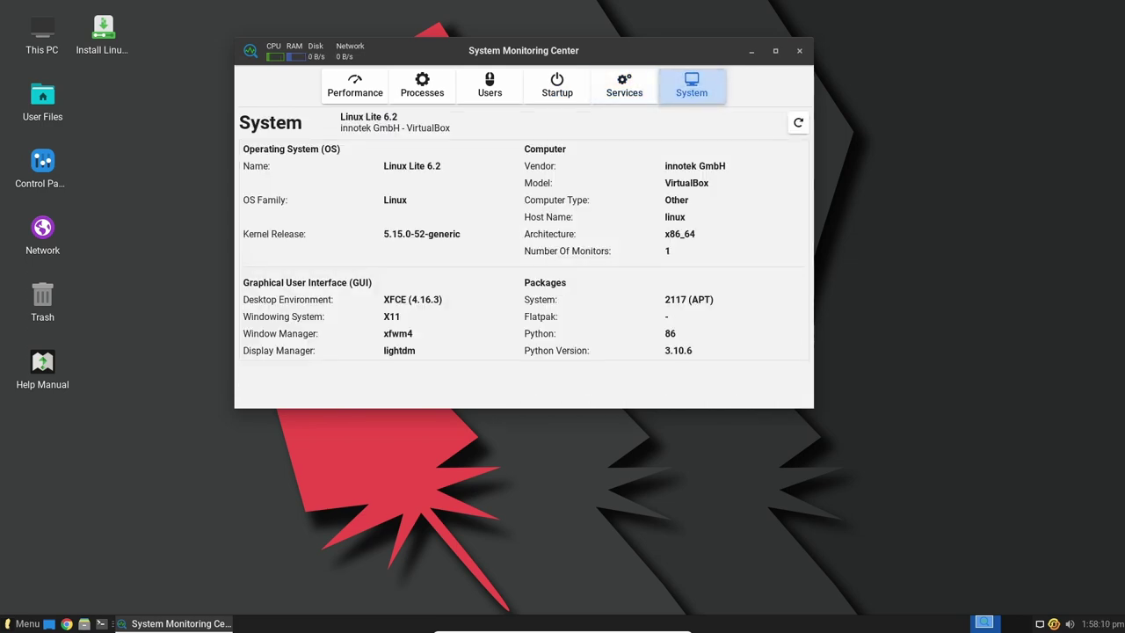
{"action": "left_click", "coordinate": [799, 50]}
- Look through the desktop's context options down to the Settings category under Applications
{"action": "right_click", "coordinate": [482, 67]}
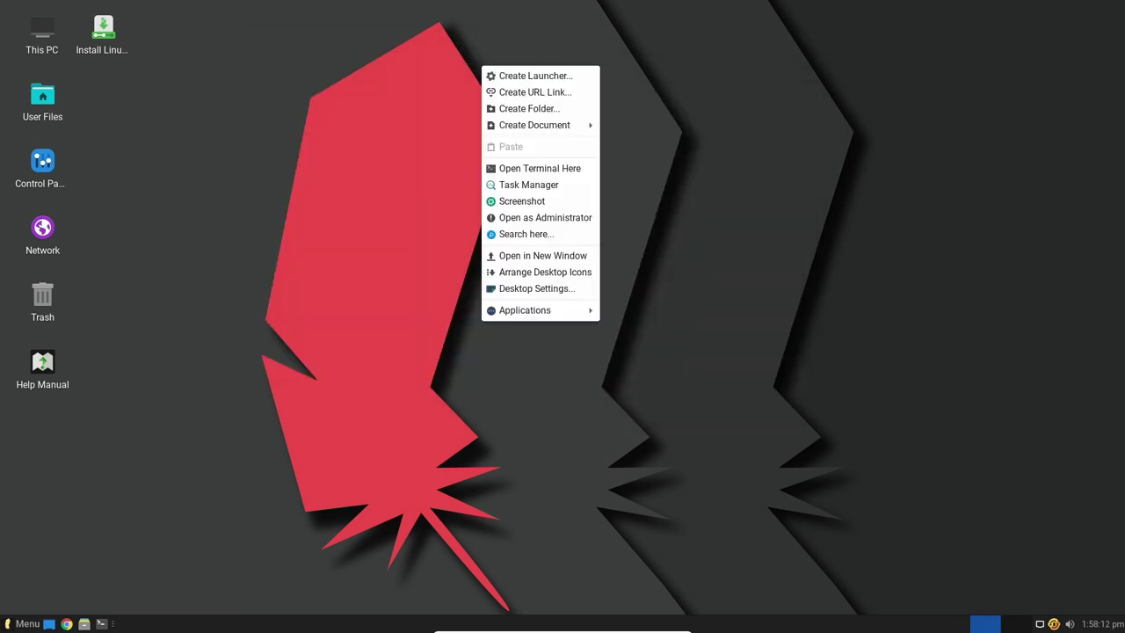
{"action": "key", "text": "Down"}
{"action": "key", "text": "Down"}
{"action": "key", "text": "Down"}
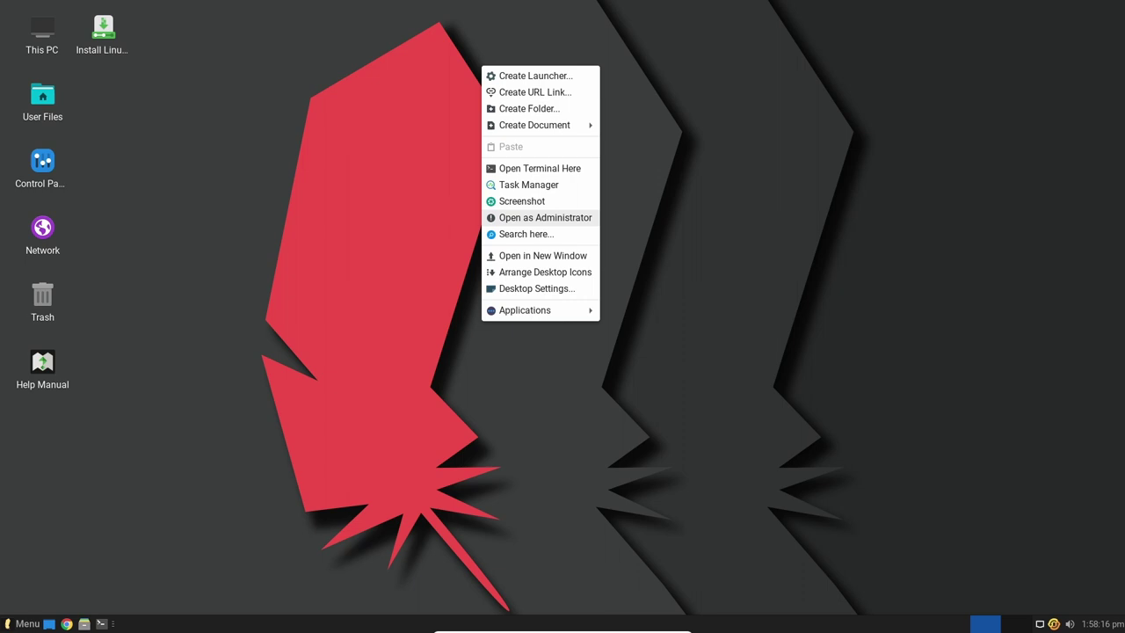
{"action": "key", "text": "Down"}
{"action": "key", "text": "Down"}
{"action": "key", "text": "Down"}
{"action": "key", "text": "Down"}
{"action": "key", "text": "Down"}
{"action": "key", "text": "Right"}
{"action": "key", "text": "Down"}
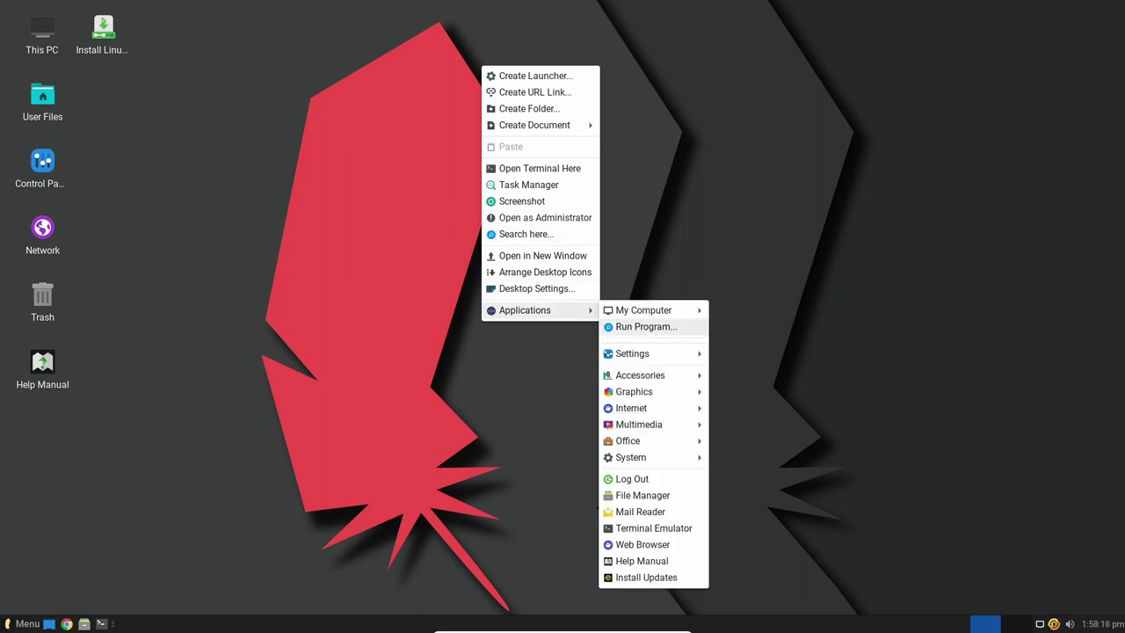
{"action": "key", "text": "Down"}
- Browse the list of Settings tools offered under the desktop's Applications options
{"action": "key", "text": "Right"}
{"action": "key", "text": "Left"}
{"action": "key", "text": "Right"}
{"action": "key", "text": "Up"}
{"action": "key", "text": "Up"}
{"action": "key", "text": "Up"}
{"action": "key", "text": "Up"}
{"action": "key", "text": "Up"}
{"action": "key", "text": "Up"}
{"action": "key", "text": "Up"}
{"action": "key", "text": "Up"}
{"action": "key", "text": "Up"}
{"action": "key", "text": "Up"}
{"action": "key", "text": "Up"}
{"action": "key", "text": "Up"}
{"action": "key", "text": "Up"}
{"action": "key", "text": "Up"}
{"action": "key", "text": "Up"}
{"action": "key", "text": "Up"}
{"action": "key", "text": "Up"}
{"action": "key", "text": "Up"}
{"action": "key", "text": "Up"}
{"action": "key", "text": "Up"}
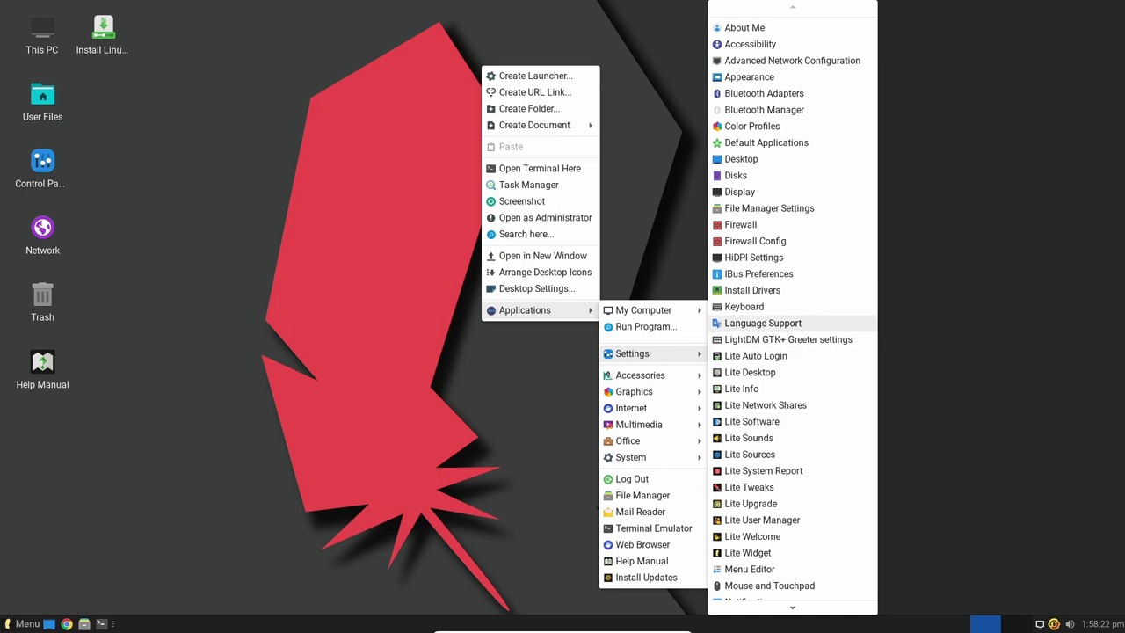
{"action": "key", "text": "Down"}
{"action": "key", "text": "Down"}
{"action": "key", "text": "Down"}
{"action": "key", "text": "Down"}
{"action": "key", "text": "Down"}
{"action": "key", "text": "Down"}
{"action": "key", "text": "Down"}
{"action": "key", "text": "Down"}
{"action": "key", "text": "Down"}
{"action": "key", "text": "Down"}
{"action": "key", "text": "Down"}
{"action": "key", "text": "Down"}
{"action": "key", "text": "Down"}
{"action": "key", "text": "Down"}
{"action": "key", "text": "Down"}
{"action": "key", "text": "Down"}
{"action": "key", "text": "Down"}
{"action": "key", "text": "Down"}
{"action": "key", "text": "Down"}
{"action": "key", "text": "Down"}
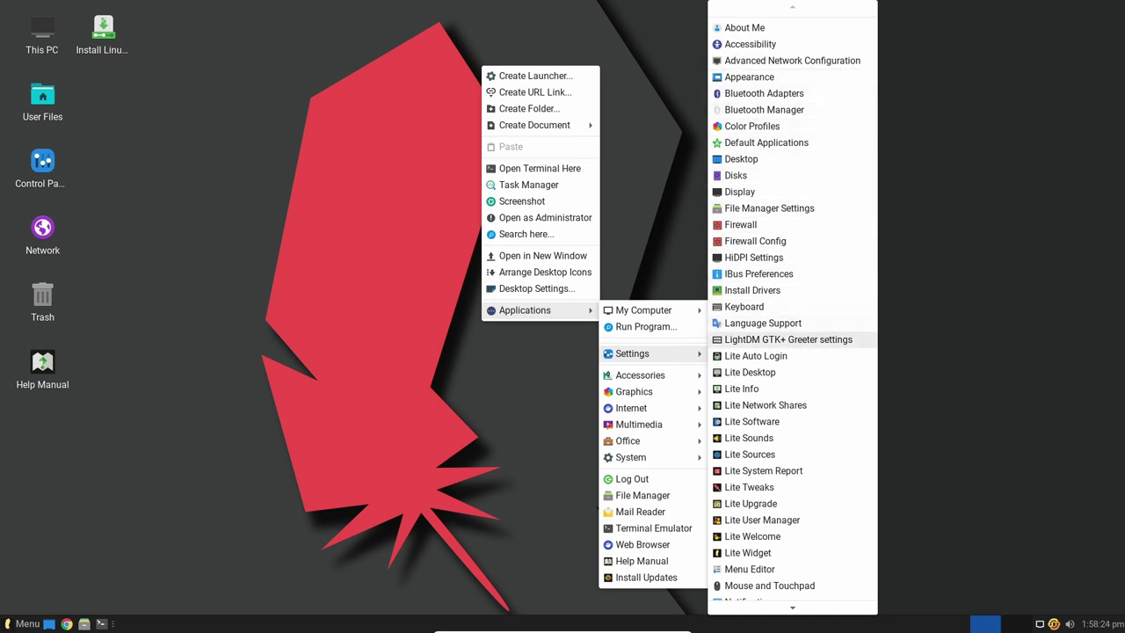
- Look over the remaining entries below Settings in the desktop's Applications list, and dismiss the list
{"action": "key", "text": "Left"}
{"action": "key", "text": "Down"}
{"action": "key", "text": "Down"}
{"action": "key", "text": "Down"}
{"action": "key", "text": "Down"}
{"action": "key", "text": "Down"}
{"action": "key", "text": "Down"}
{"action": "key", "text": "Down"}
{"action": "key", "text": "Down"}
{"action": "key", "text": "Escape"}
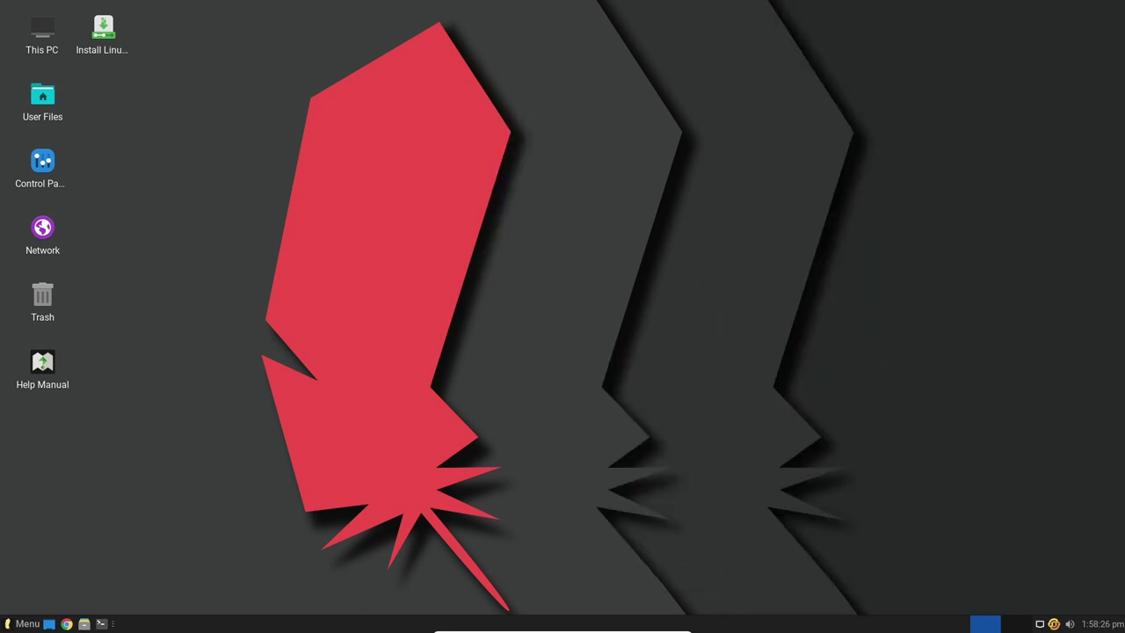
- Open the Settings manager that lists the Personal, Hardware, System and Other options
{"action": "key", "text": "super"}
{"action": "key", "text": "Tab"}
{"action": "key", "text": "Tab"}
{"action": "key", "text": "Tab"}
{"action": "key", "text": "Tab"}
{"action": "key", "text": "Left"}
{"action": "key", "text": "Left"}
{"action": "key", "text": "Left"}
{"action": "key", "text": "Escape"}
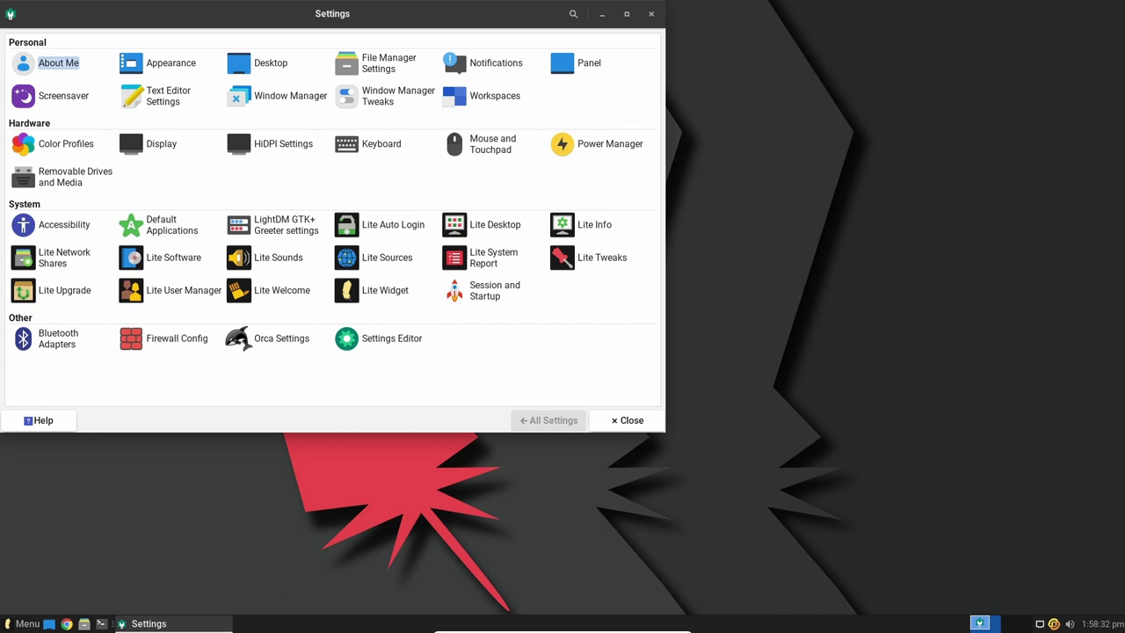
- Open the Appearance settings and change the desktop style to Materia-dark
{"action": "key", "text": "Right"}
{"action": "key", "text": "Return"}
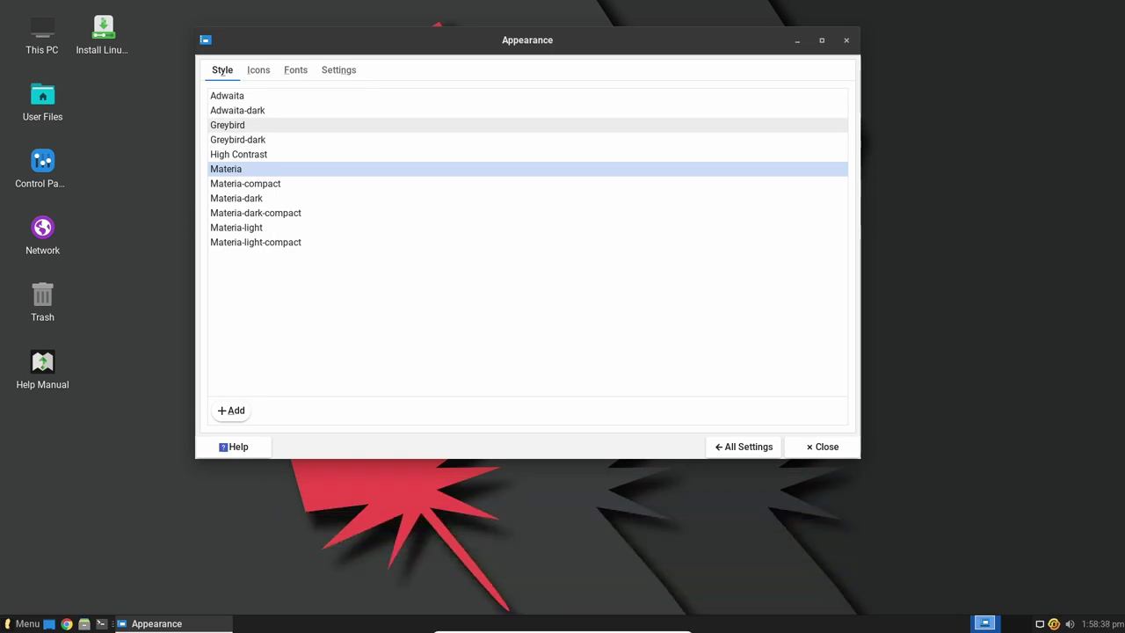
{"action": "left_click", "coordinate": [236, 198]}
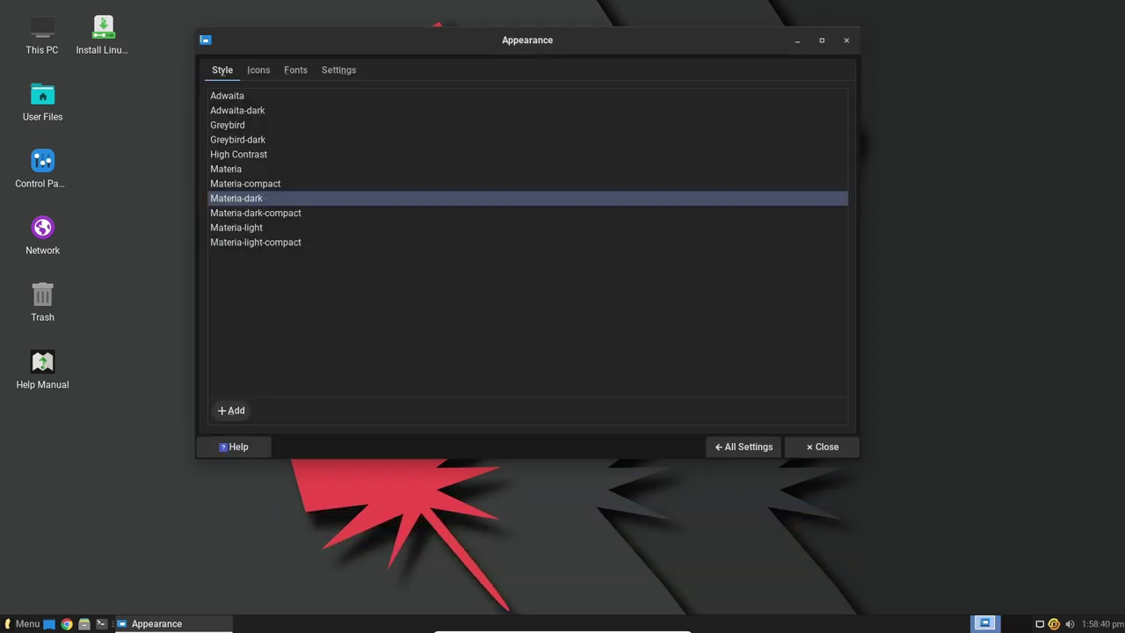
- Try the Papirus-Adapta-Nokto and Papirus-Dark icon themes, and settle on the Papirus icon theme
{"action": "left_click", "coordinate": [258, 70]}
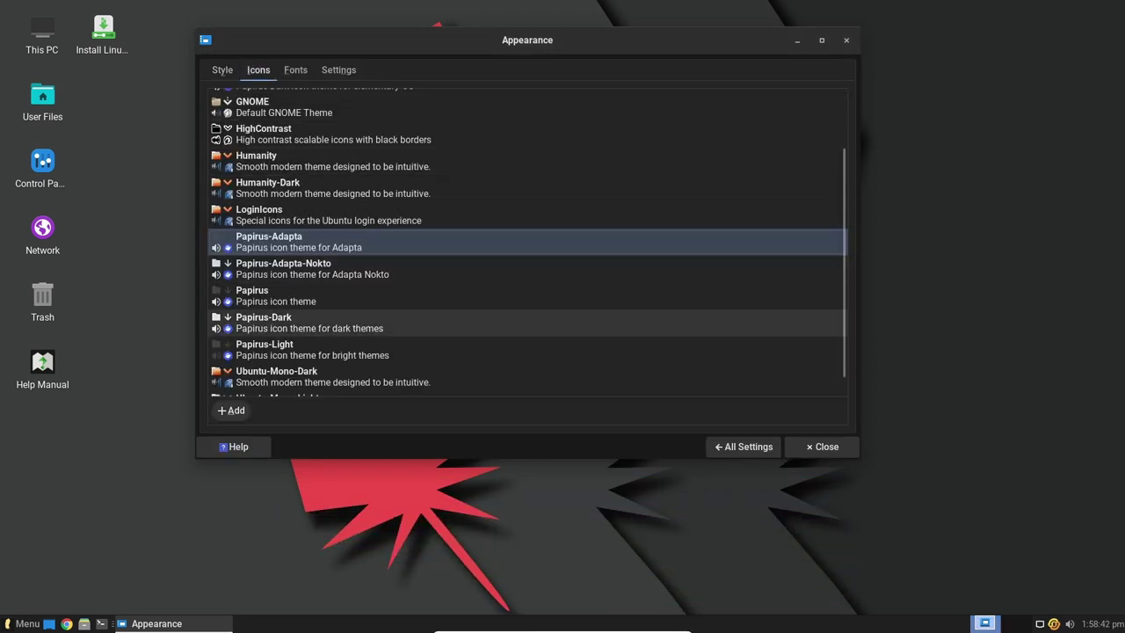
{"action": "scroll", "coordinate": [528, 211], "scroll_direction": "up", "scroll_amount": 3}
{"action": "scroll", "coordinate": [527, 264], "scroll_direction": "down", "scroll_amount": 2}
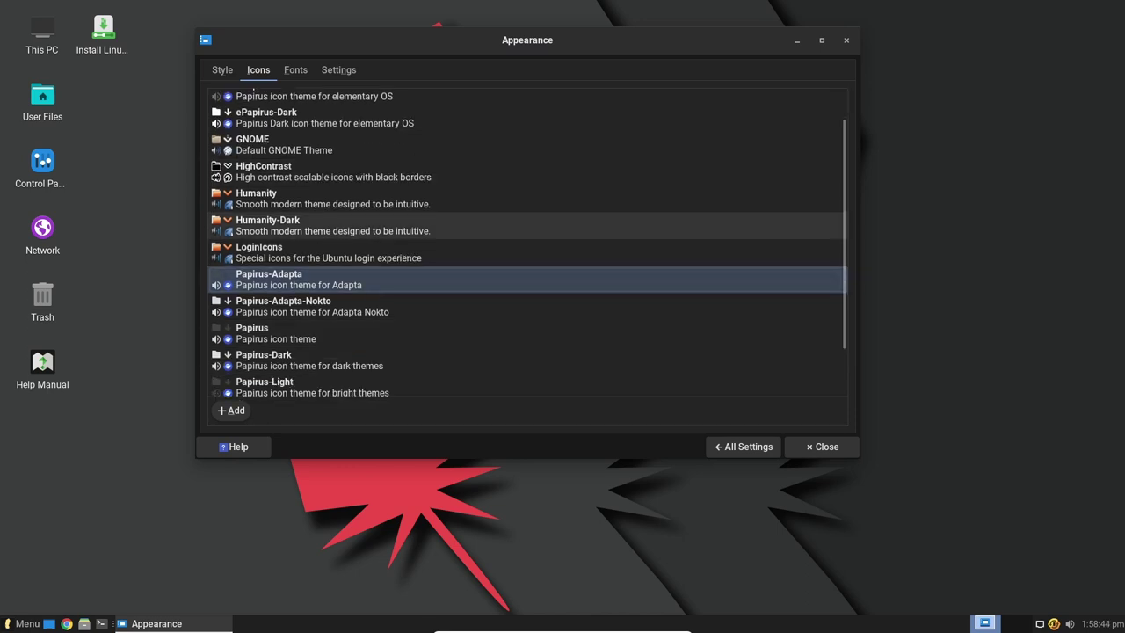
{"action": "left_click", "coordinate": [299, 306]}
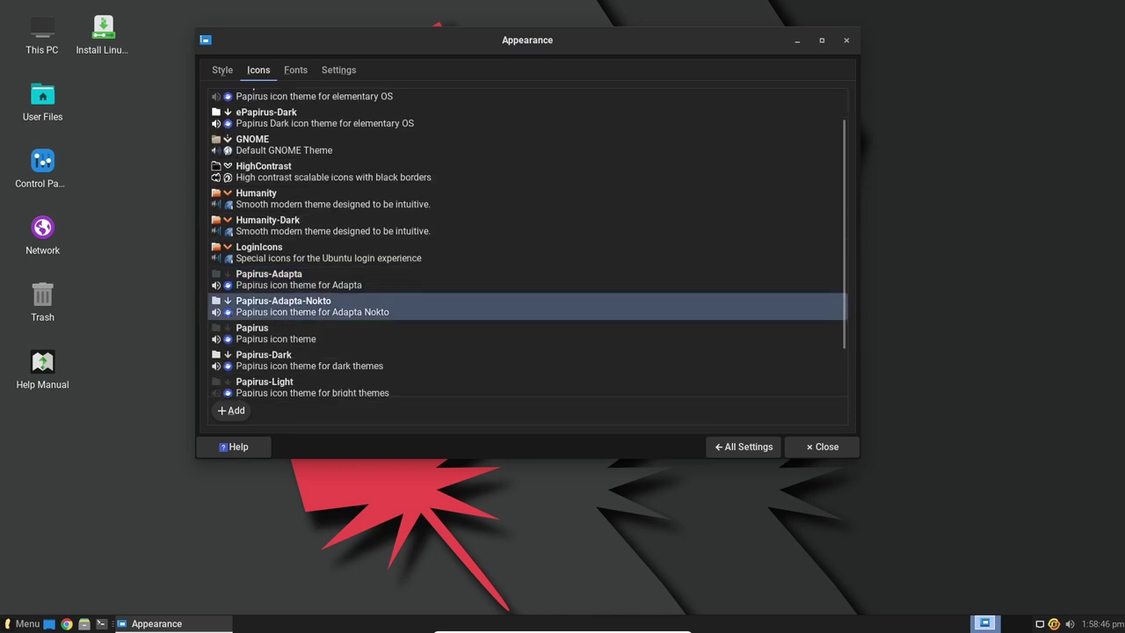
{"action": "key", "text": "Down"}
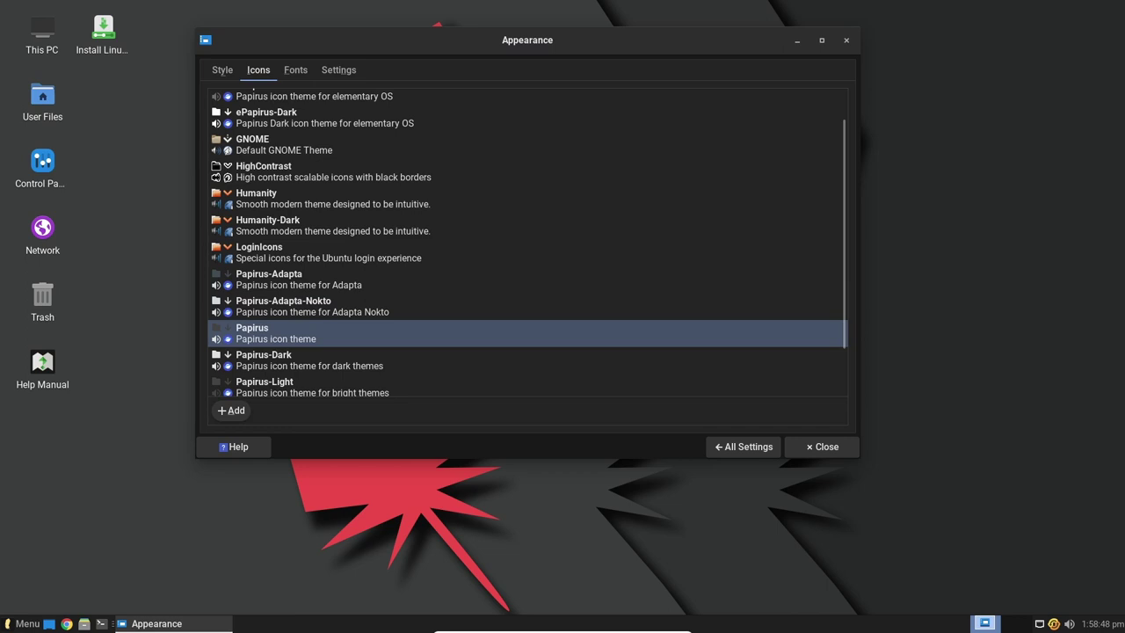
{"action": "key", "text": "Down"}
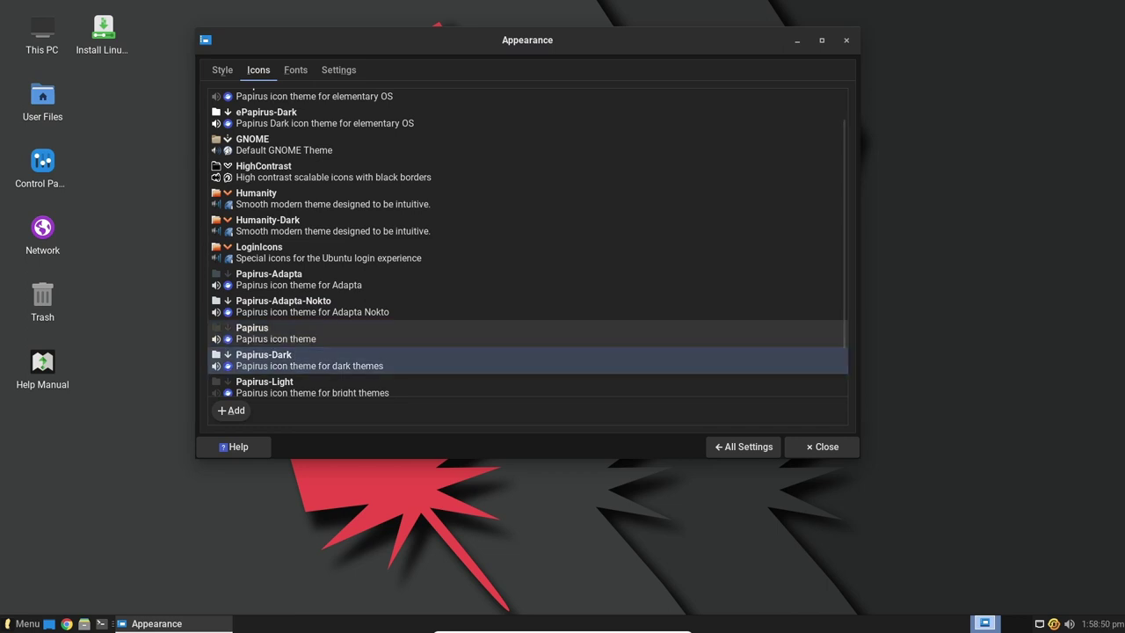
{"action": "key", "text": "Up"}
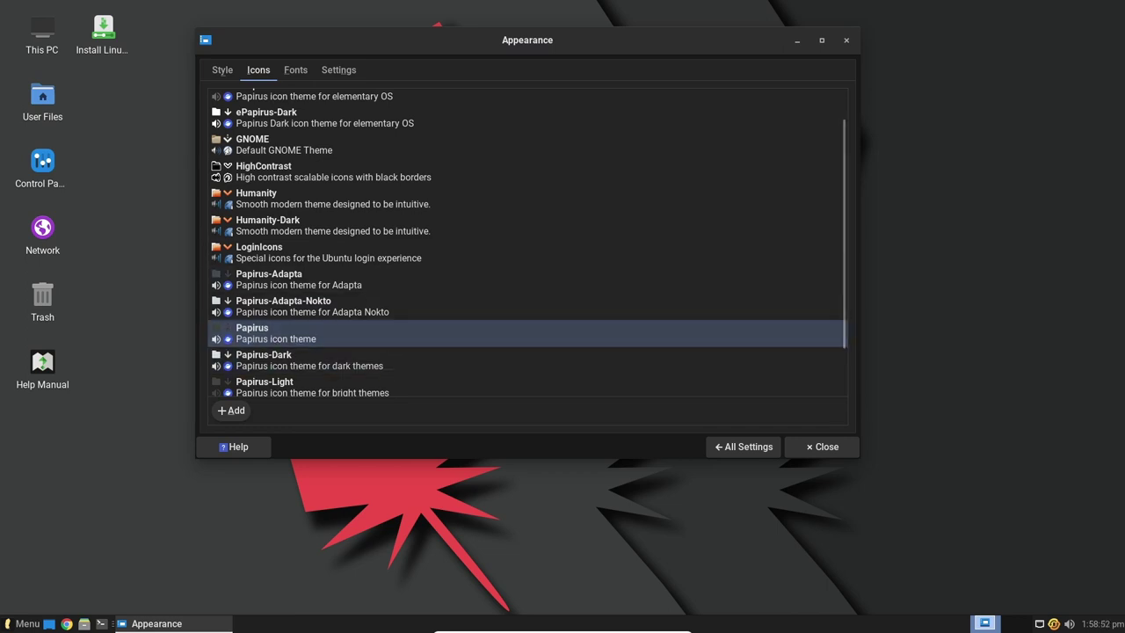
- Look at the Fonts and Settings pages of Appearance, and return to the overview of all settings
{"action": "left_click", "coordinate": [295, 70]}
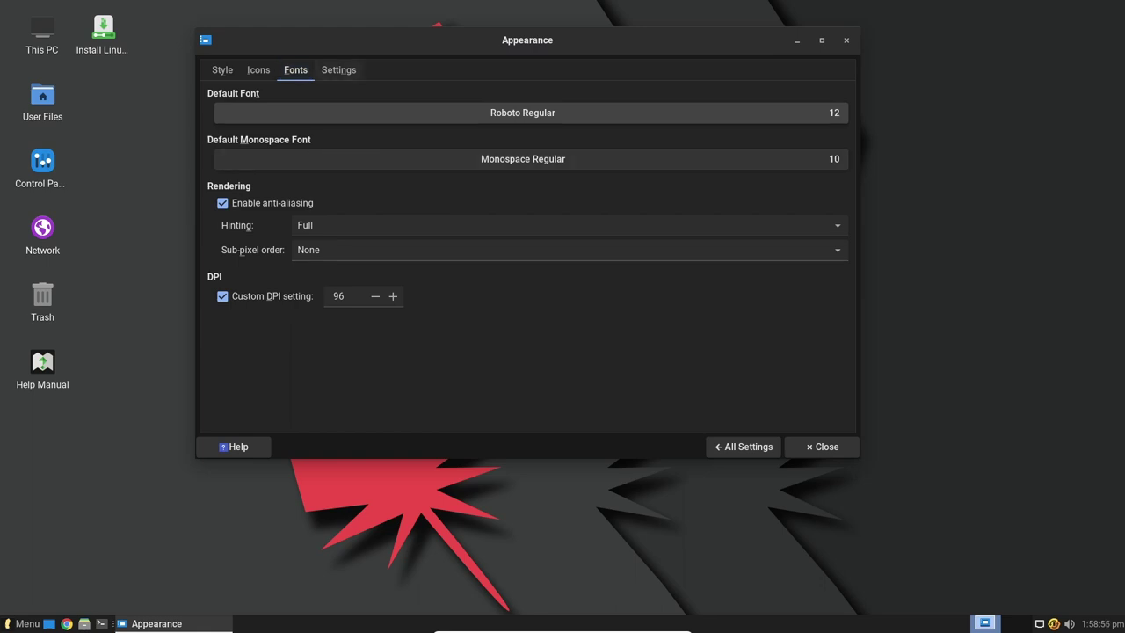
{"action": "key", "text": "ctrl+Page_Down"}
{"action": "key", "text": "ctrl+Page_Up"}
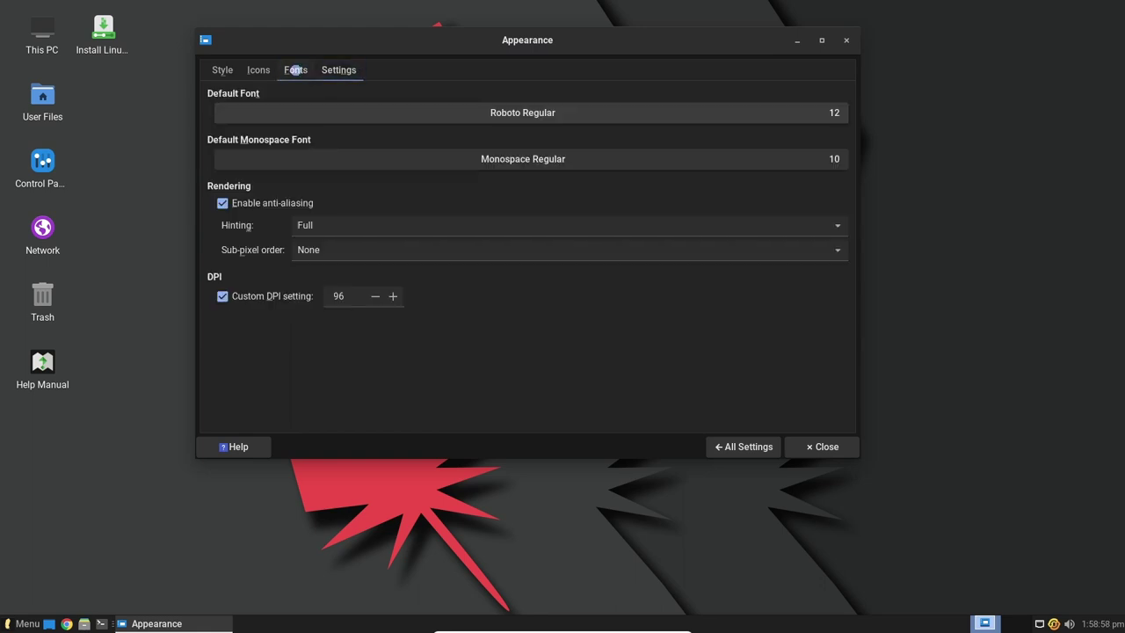
{"action": "key", "text": "ctrl+Page_Up"}
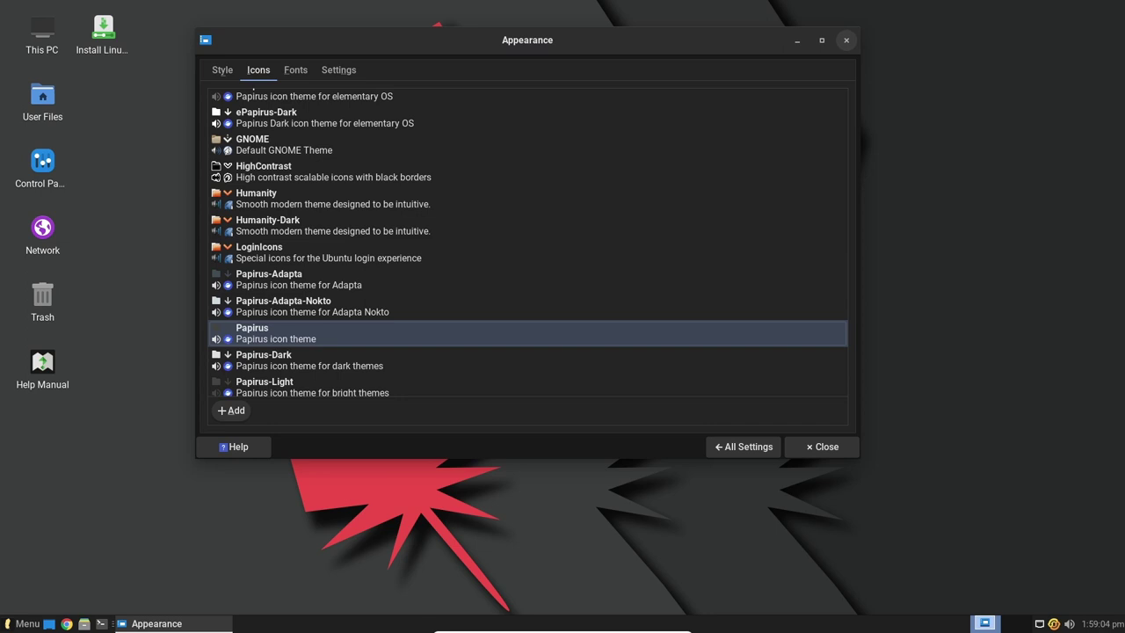
{"action": "key", "text": "alt+a"}
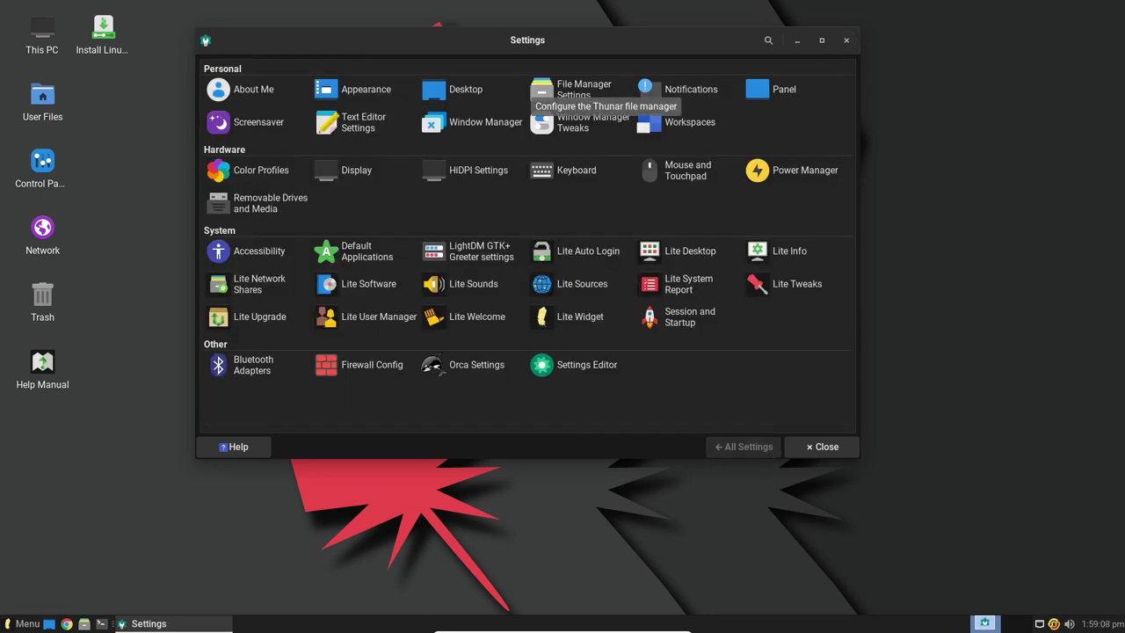
- Look through the Window Manager Tweaks pages from Cycling to Compositor, and return to the overview of all settings
{"action": "key", "text": "Down"}
{"action": "key", "text": "Return"}
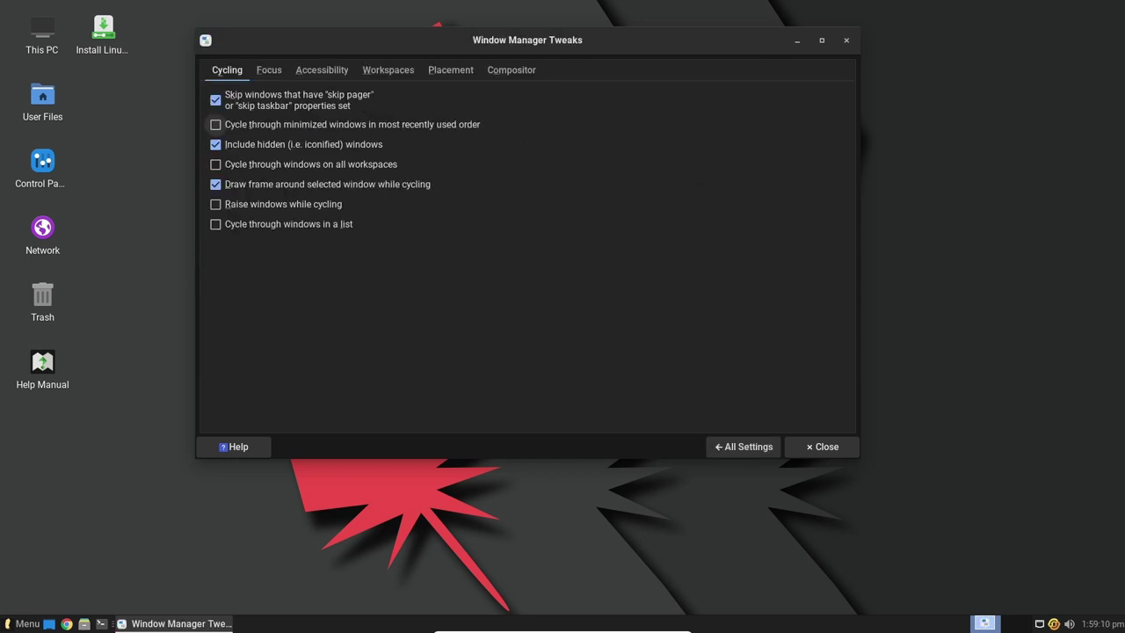
{"action": "key", "text": "ctrl+Page_Down"}
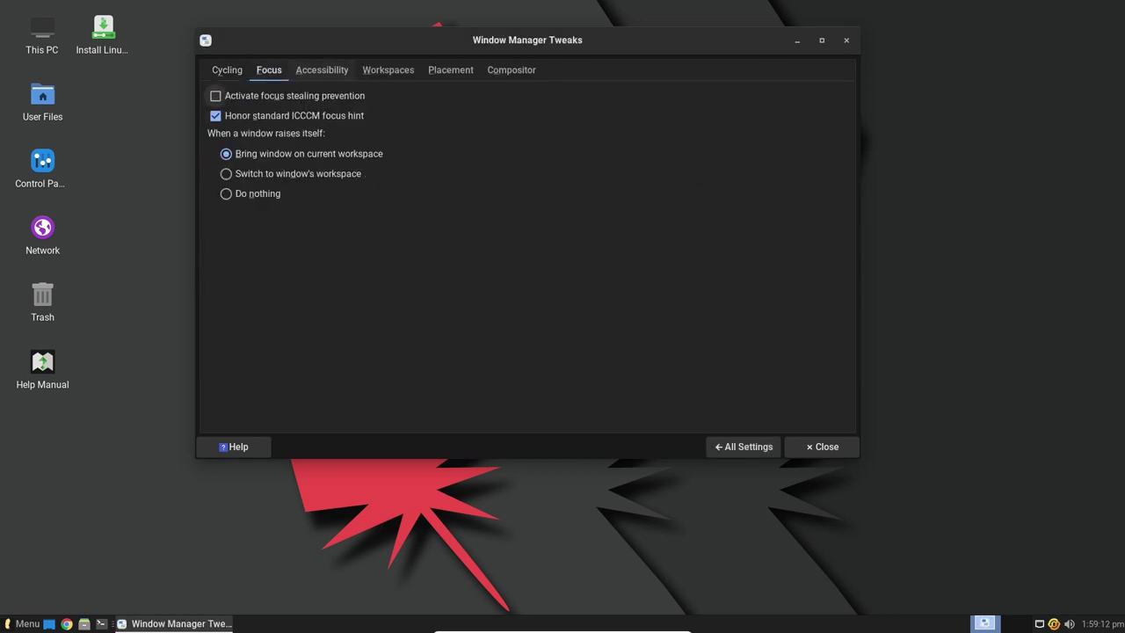
{"action": "key", "text": "ctrl+Page_Down"}
{"action": "key", "text": "ctrl+Page_Down"}
{"action": "key", "text": "ctrl+Page_Down"}
{"action": "key", "text": "ctrl+Page_Down"}
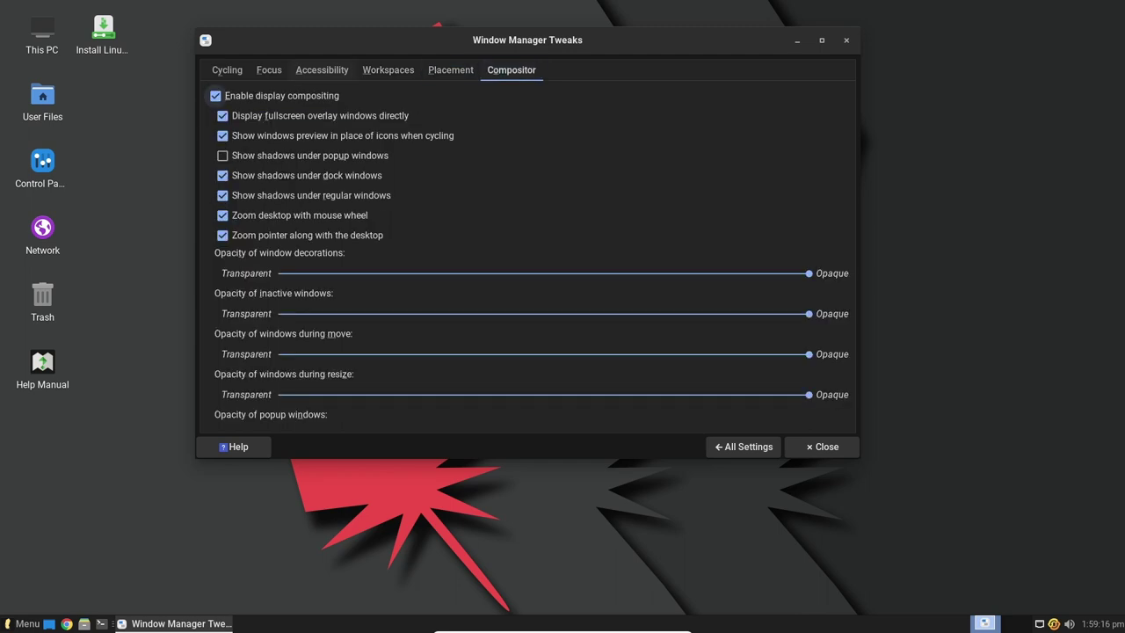
{"action": "key", "text": "ctrl+Page_Down"}
{"action": "key", "text": "alt+a"}
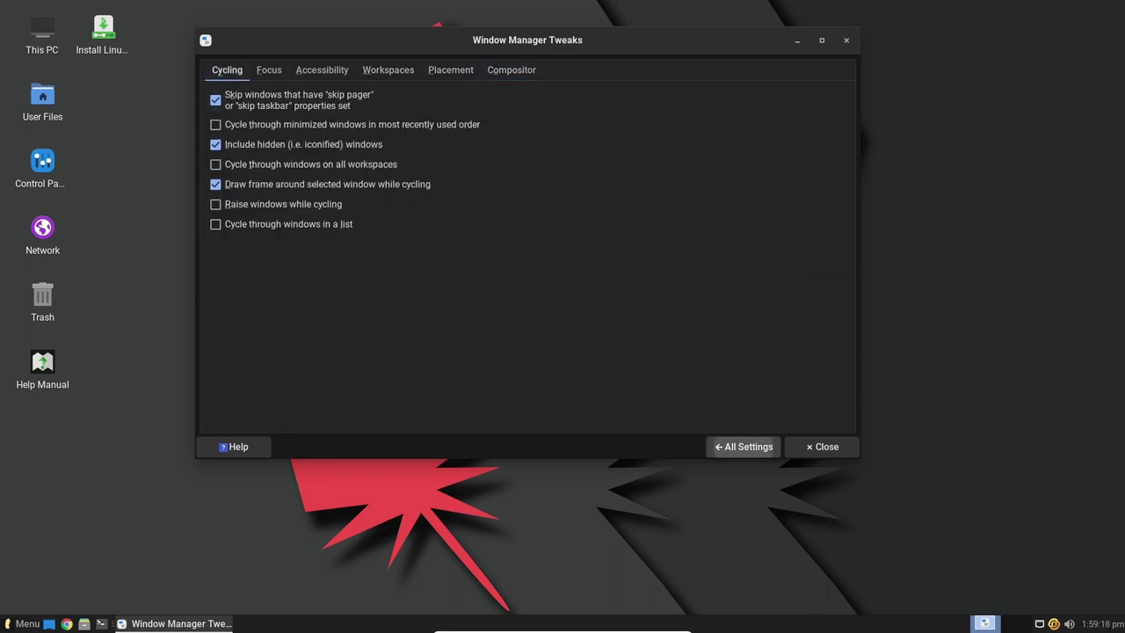
- Look at the Color Profiles settings and the HiDPI scaling factor options, leaving the scaling as it is
{"action": "left_click", "coordinate": [249, 170]}
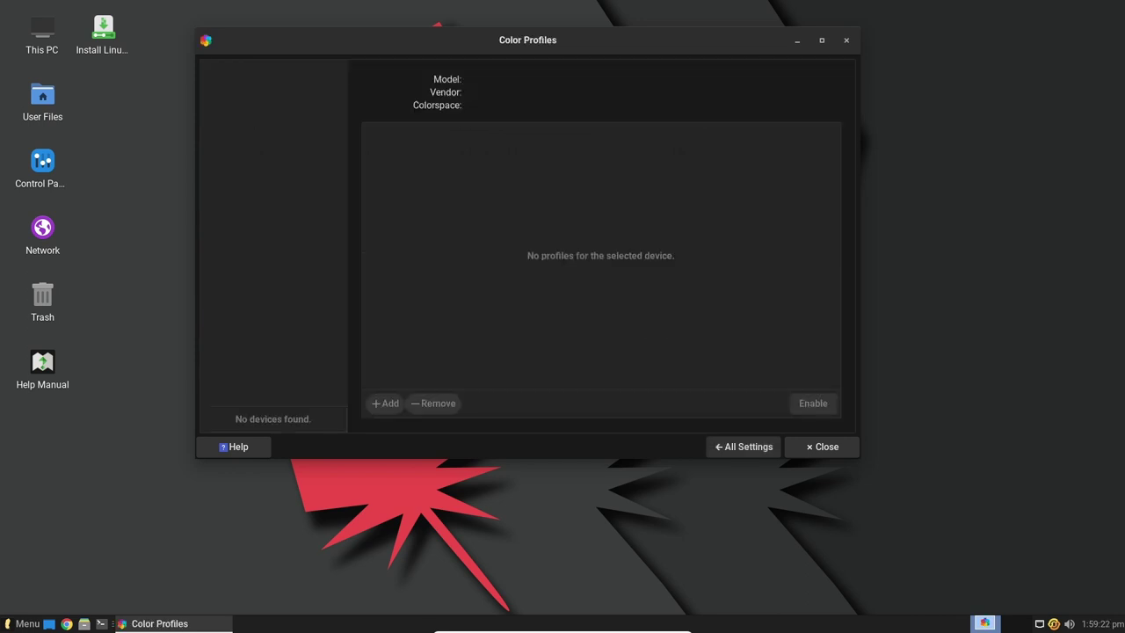
{"action": "key", "text": "alt+a"}
{"action": "left_click", "coordinate": [465, 170]}
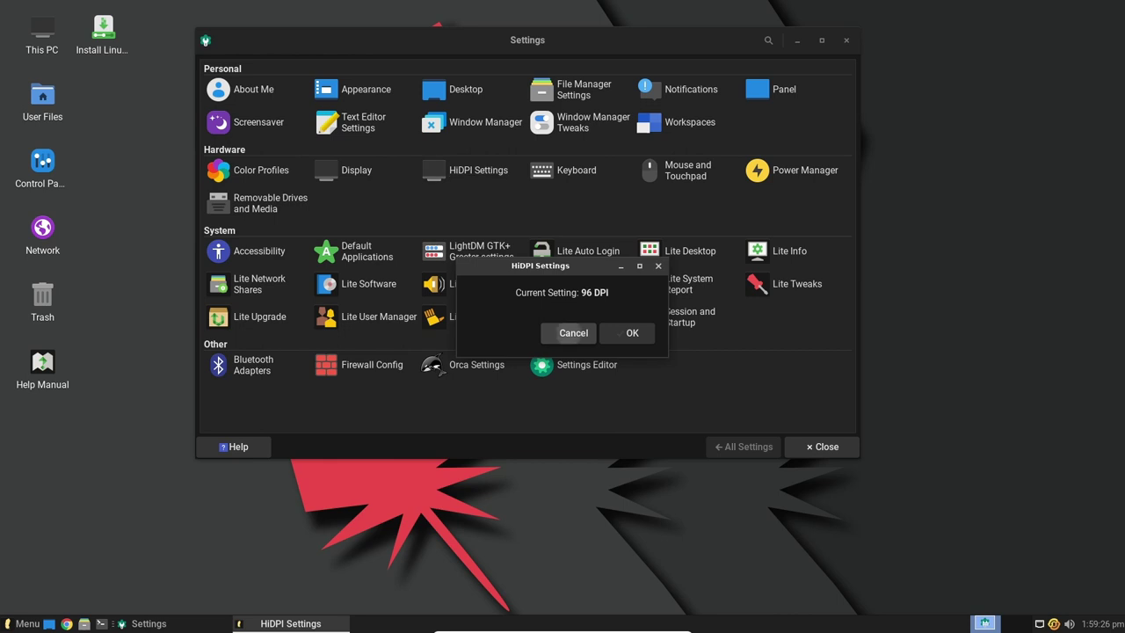
{"action": "key", "text": "Return"}
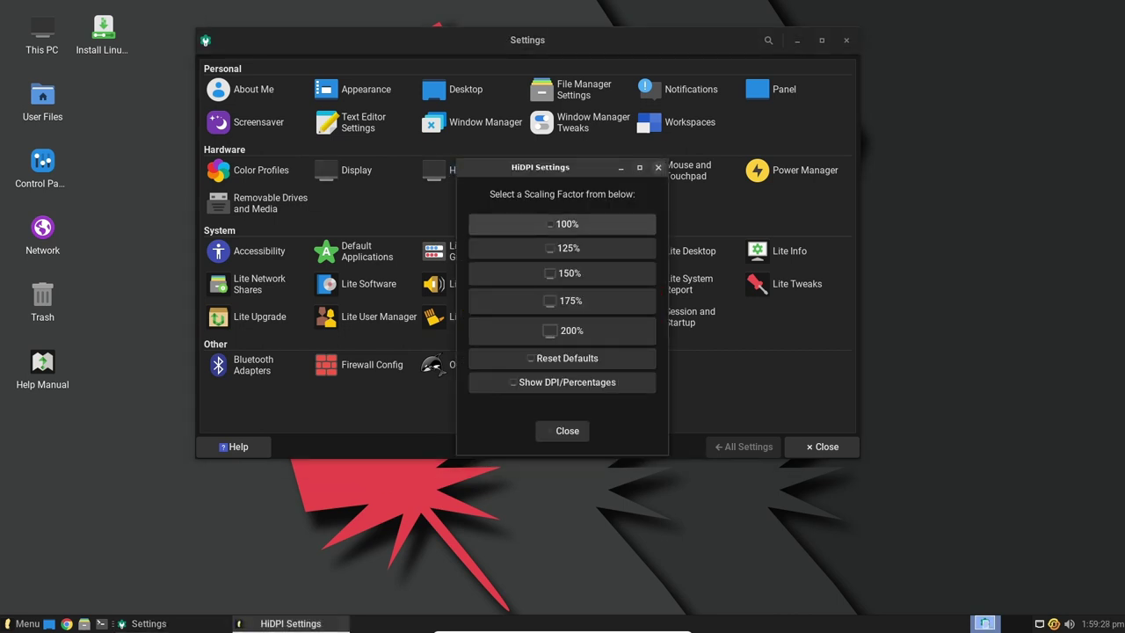
{"action": "key", "text": "Return"}
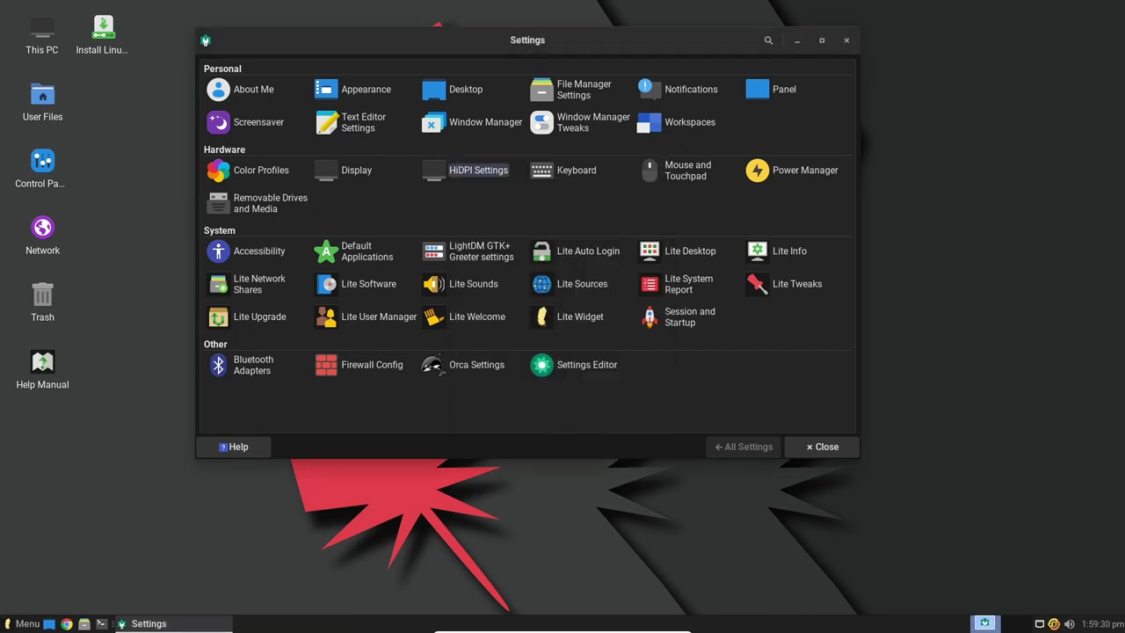
- Look at the Mouse and Touchpad device and cursor theme options and the Keyboard behavior settings, and return to all settings
{"action": "key", "text": "Return"}
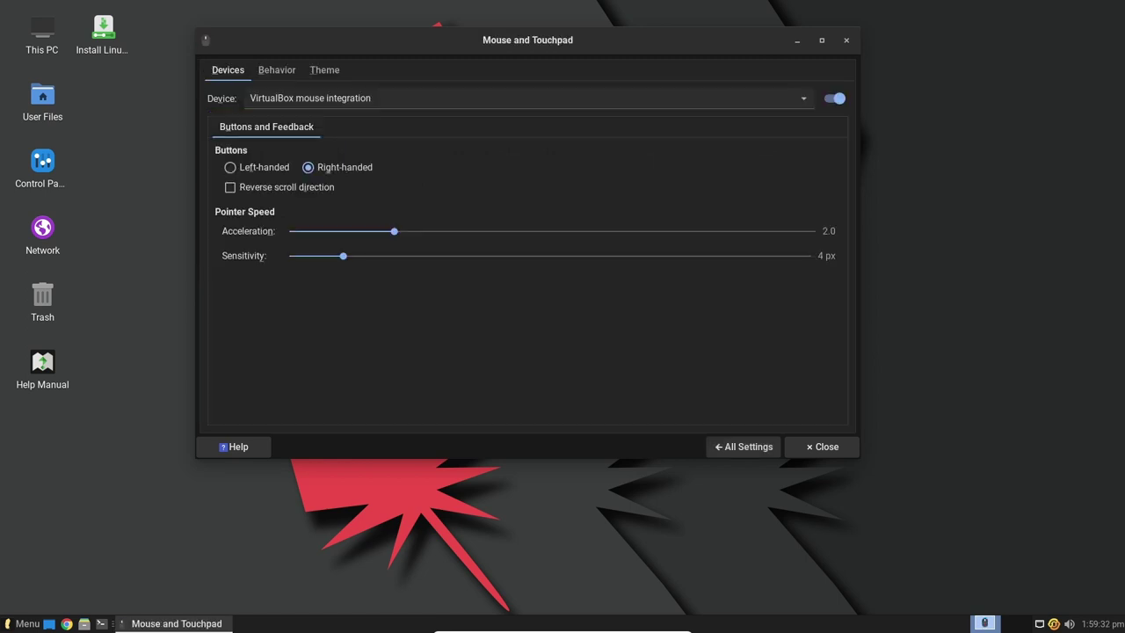
{"action": "key", "text": "shift+Tab"}
{"action": "key", "text": "Right"}
{"action": "key", "text": "Right"}
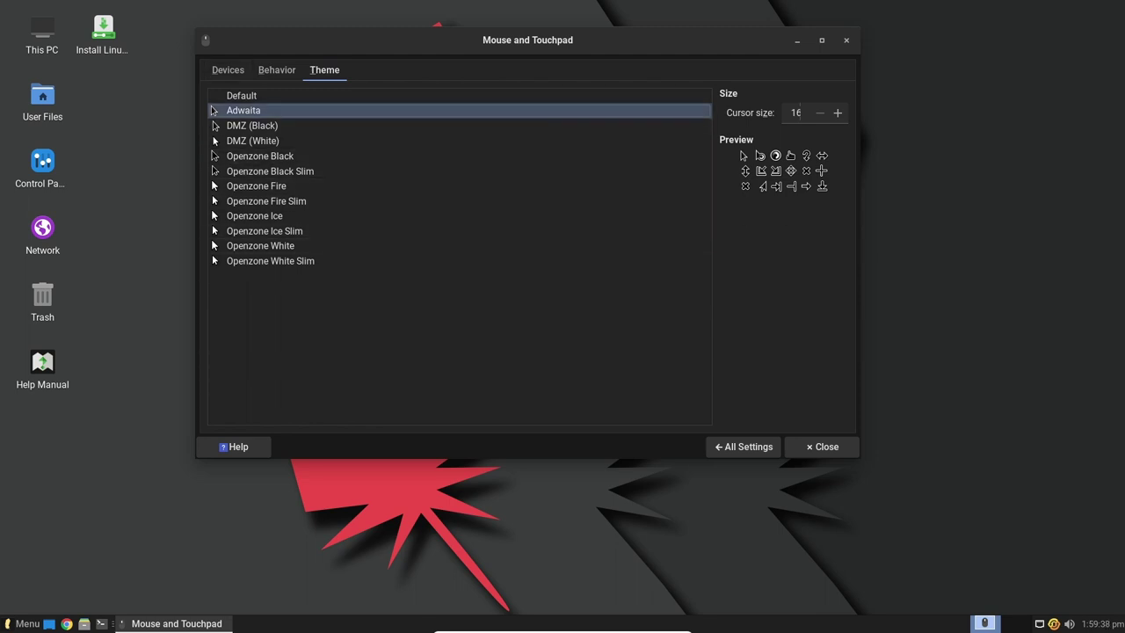
{"action": "left_click", "coordinate": [228, 70]}
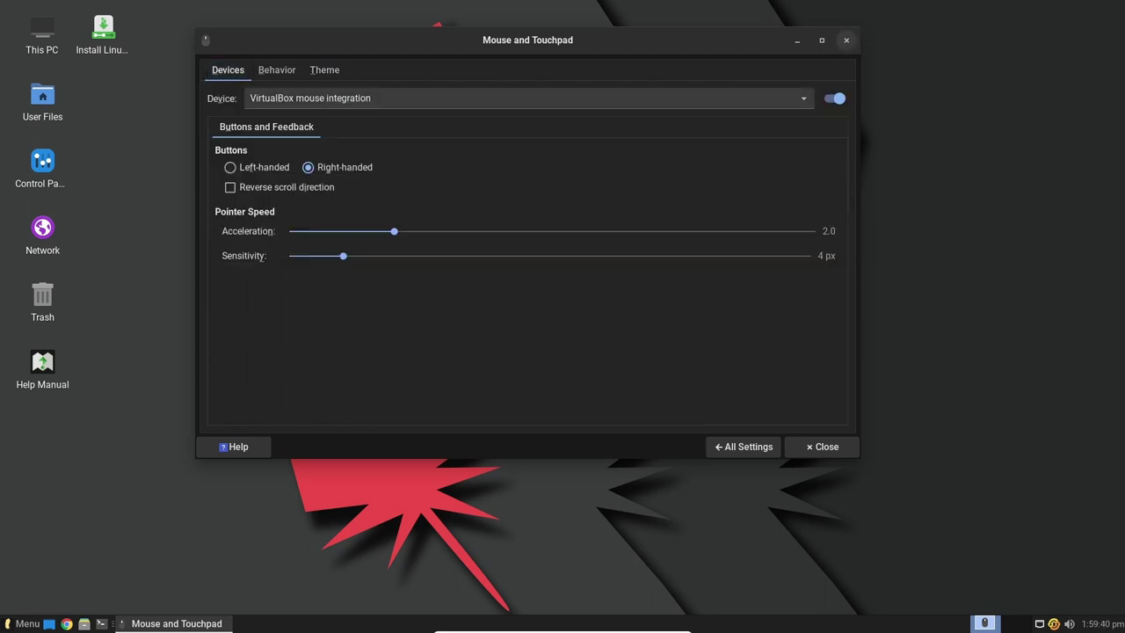
{"action": "left_click", "coordinate": [744, 446]}
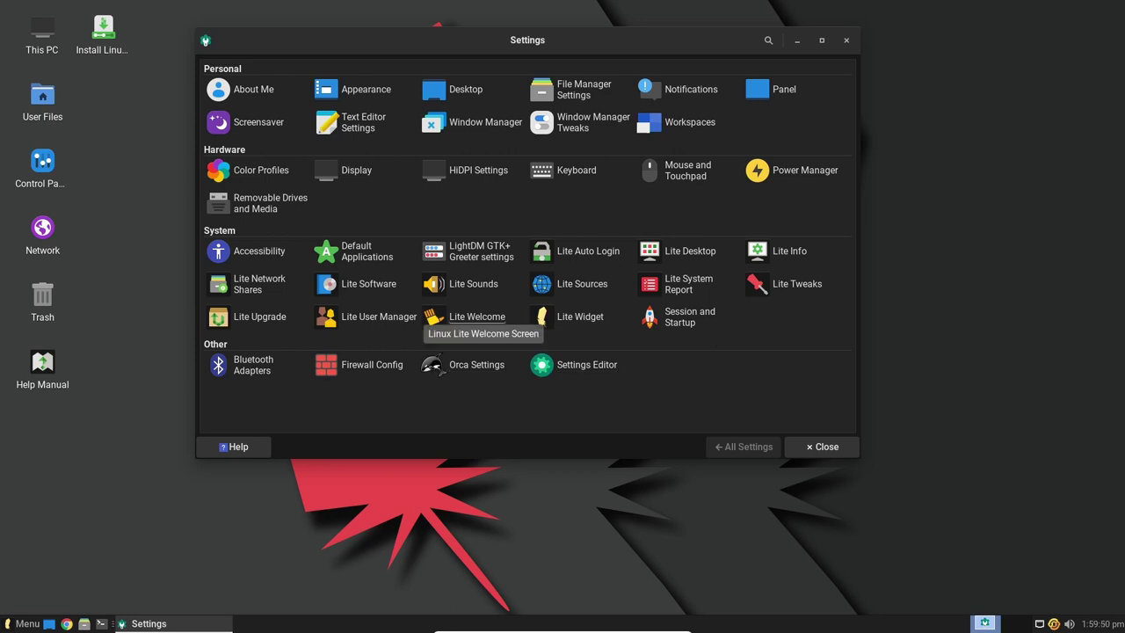
{"action": "left_click", "coordinate": [576, 169]}
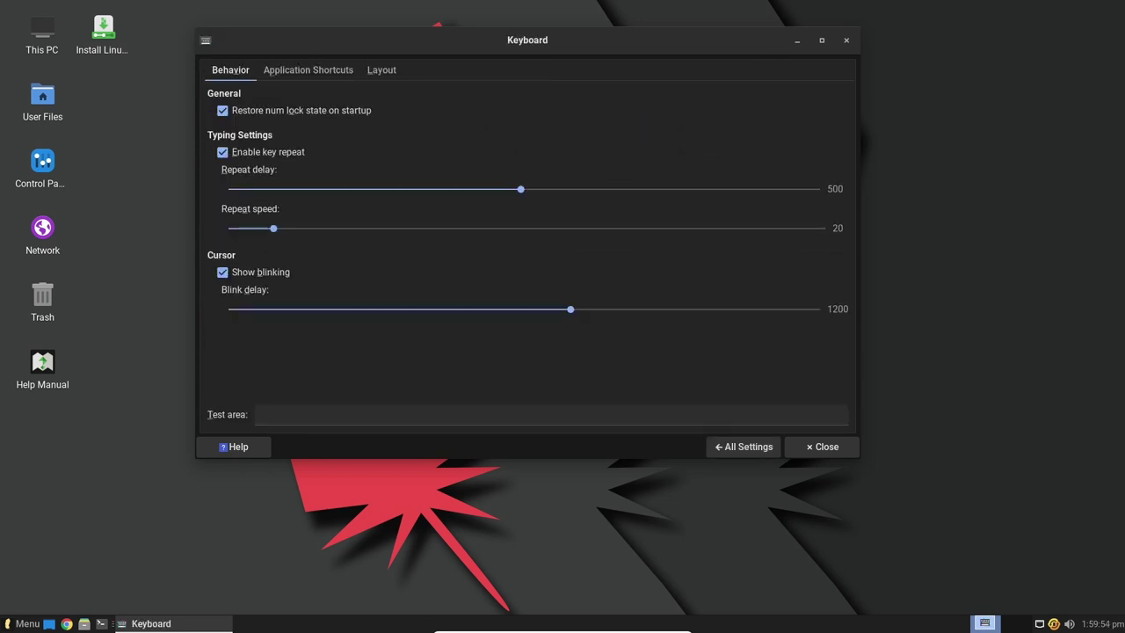
{"action": "left_click", "coordinate": [744, 446]}
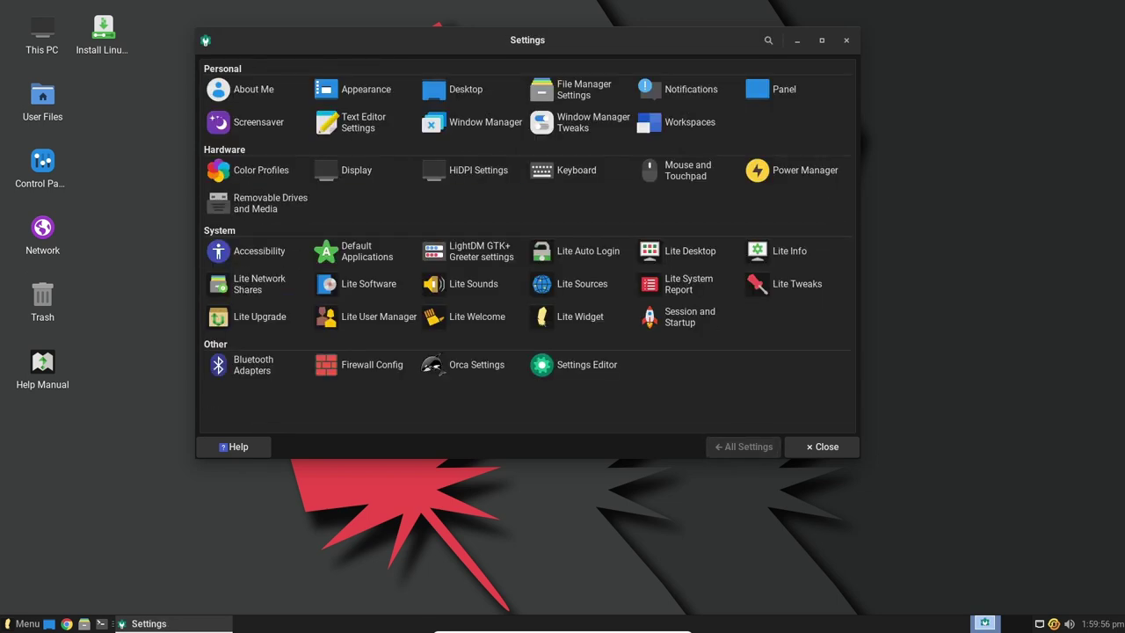
- Look through the General, System, Display and Devices pages of the Power Manager, and return to all settings
{"action": "left_click", "coordinate": [755, 170]}
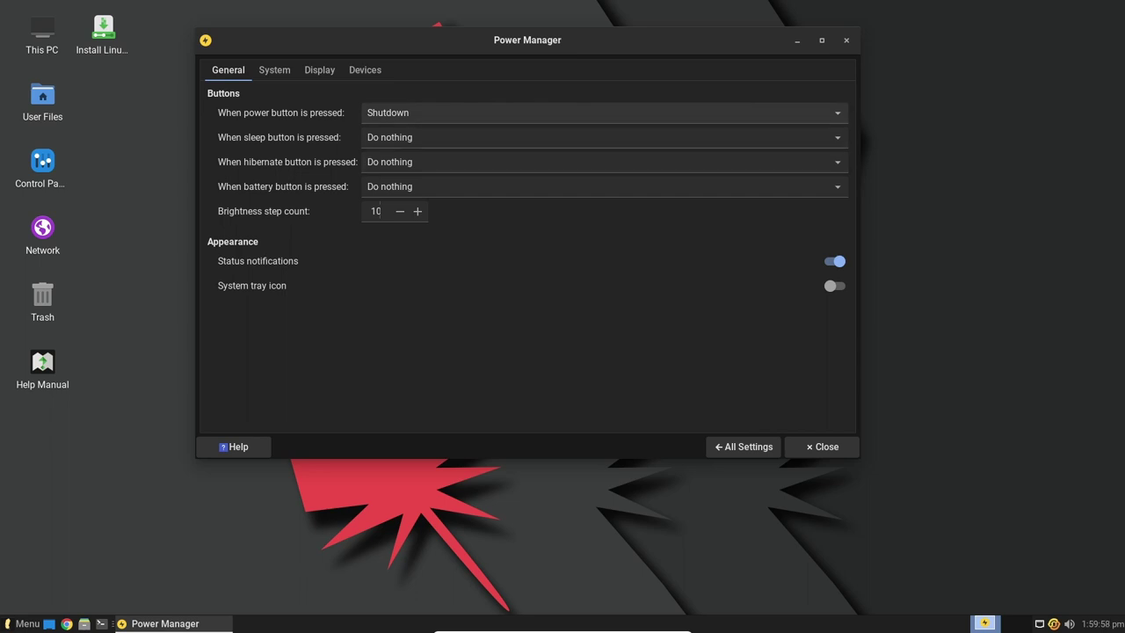
{"action": "left_click", "coordinate": [274, 70]}
{"action": "left_click", "coordinate": [319, 69]}
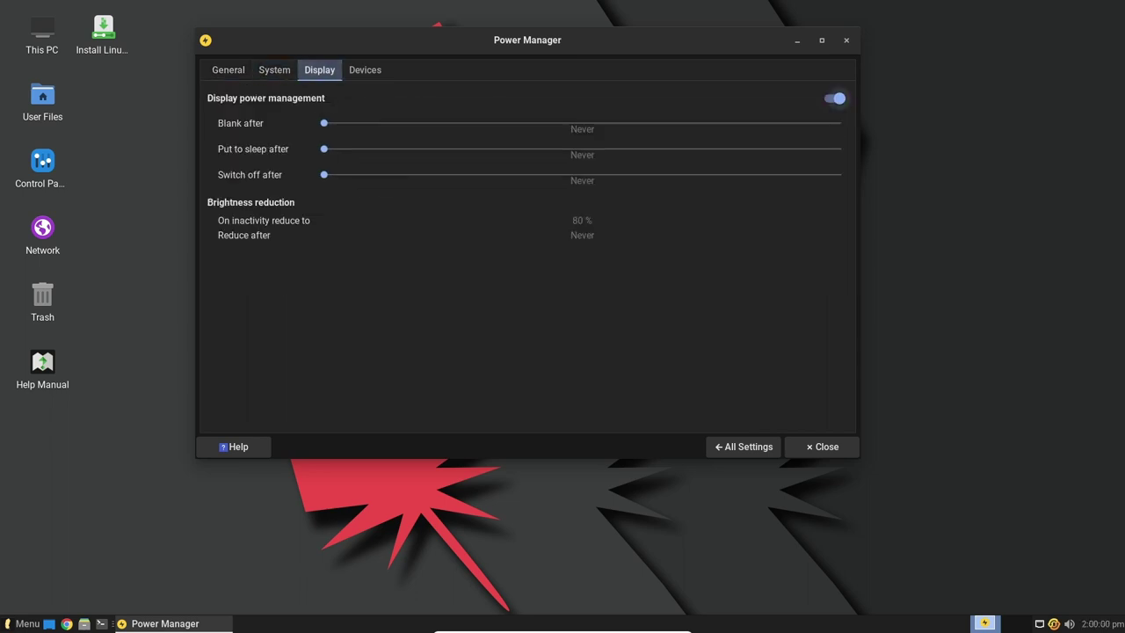
{"action": "left_click", "coordinate": [365, 70]}
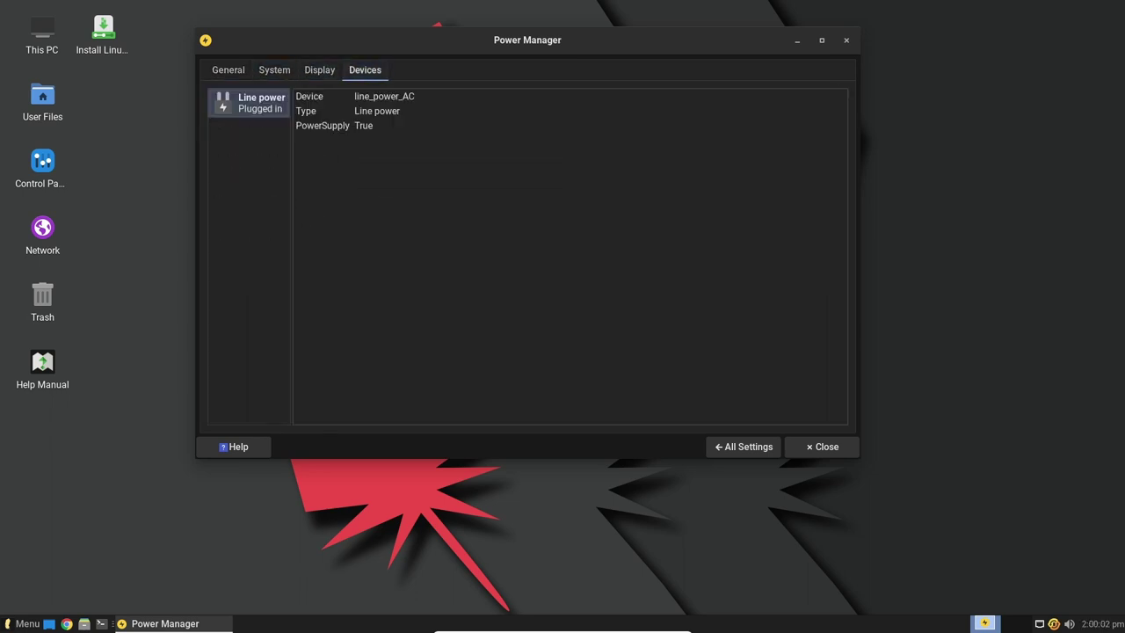
{"action": "left_click", "coordinate": [228, 69]}
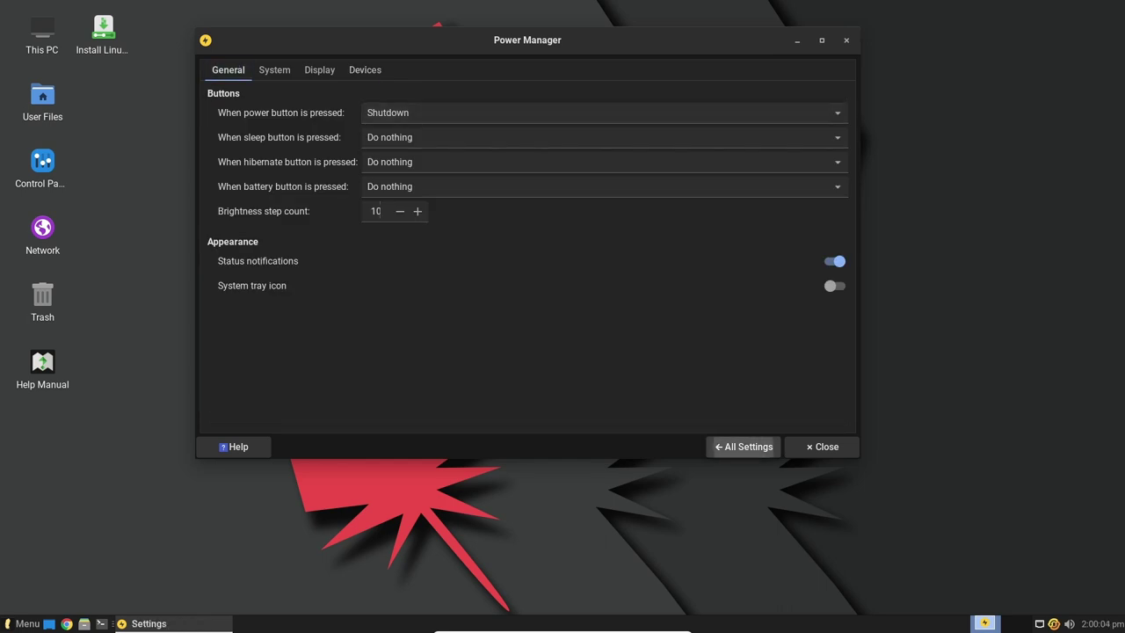
{"action": "left_click", "coordinate": [743, 447]}
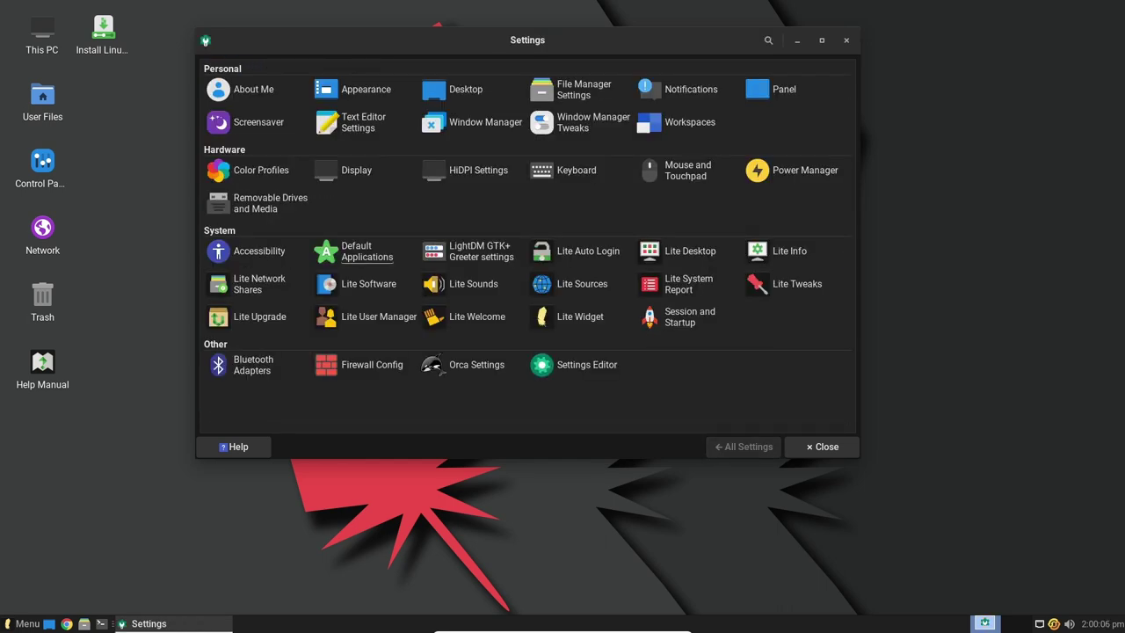
- Revisit the Appearance styles and close the settings manager, and open the desktop's background settings
{"action": "left_click", "coordinate": [360, 89]}
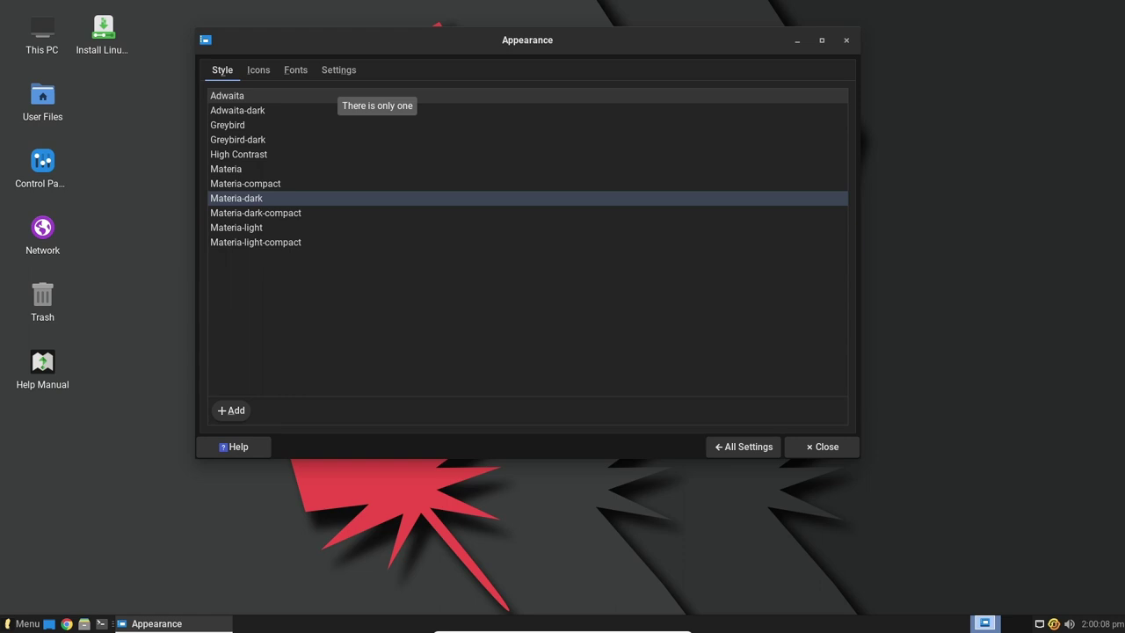
{"action": "left_click", "coordinate": [845, 41]}
{"action": "right_click", "coordinate": [528, 78]}
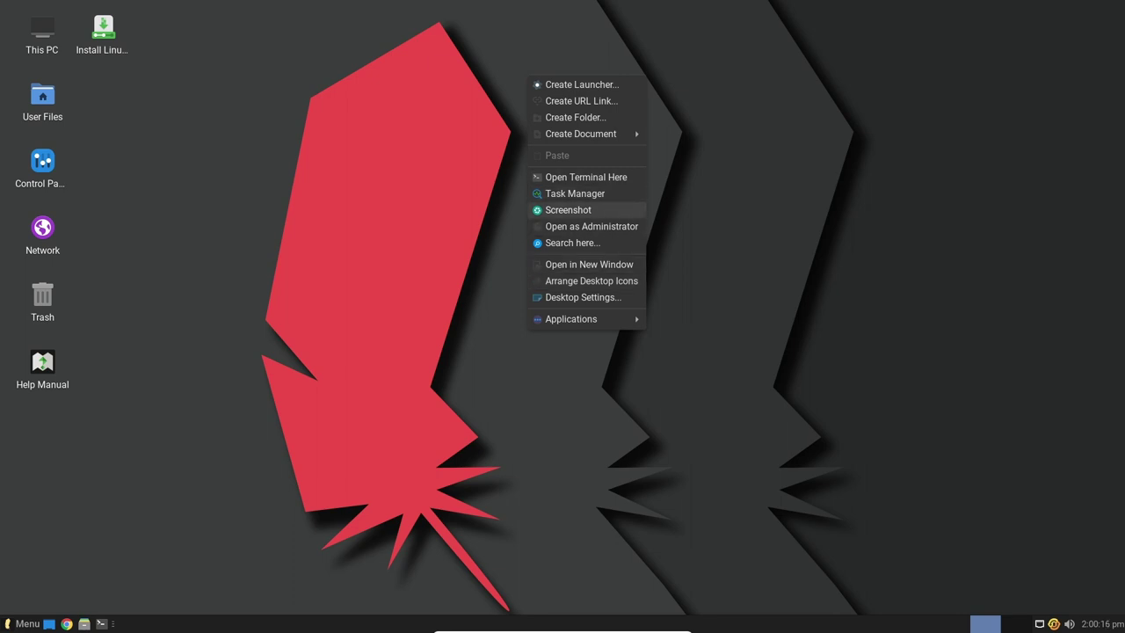
{"action": "left_click", "coordinate": [582, 297]}
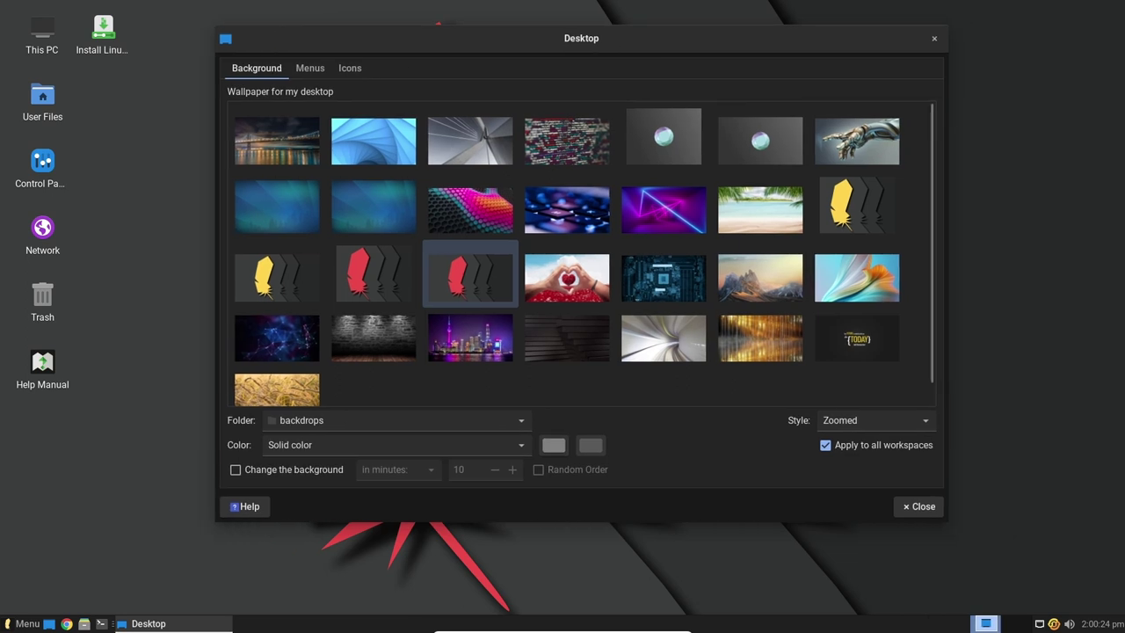
- Try the robotic hand and blue abstract wallpapers, settle on the dark "TODAY" quote wallpaper, and close the desktop settings
{"action": "left_click", "coordinate": [815, 137]}
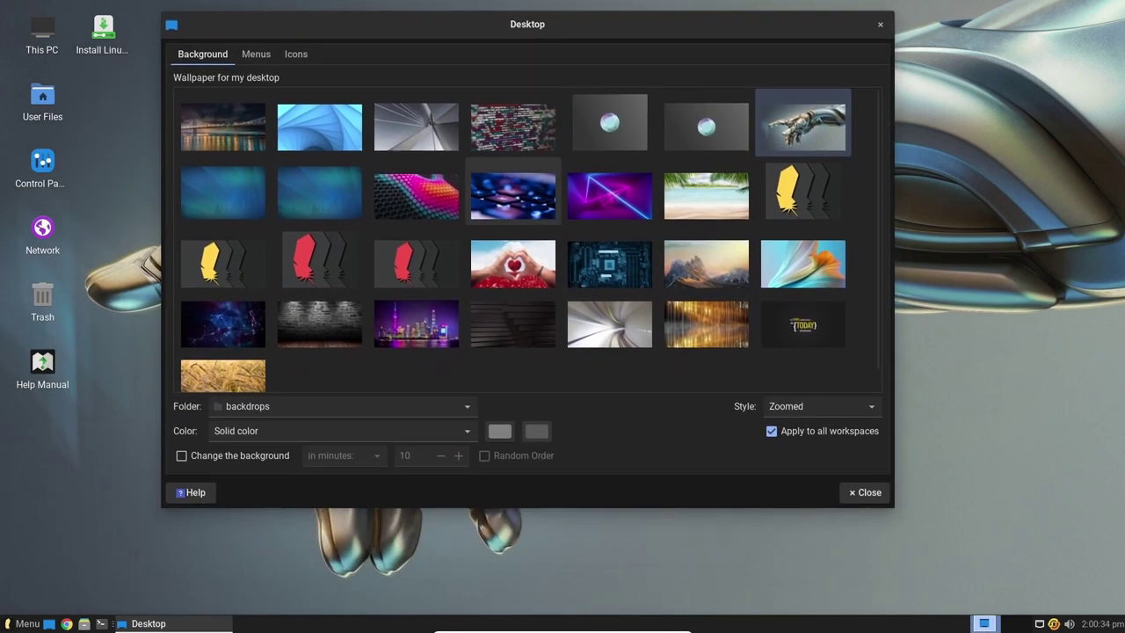
{"action": "left_click", "coordinate": [512, 194]}
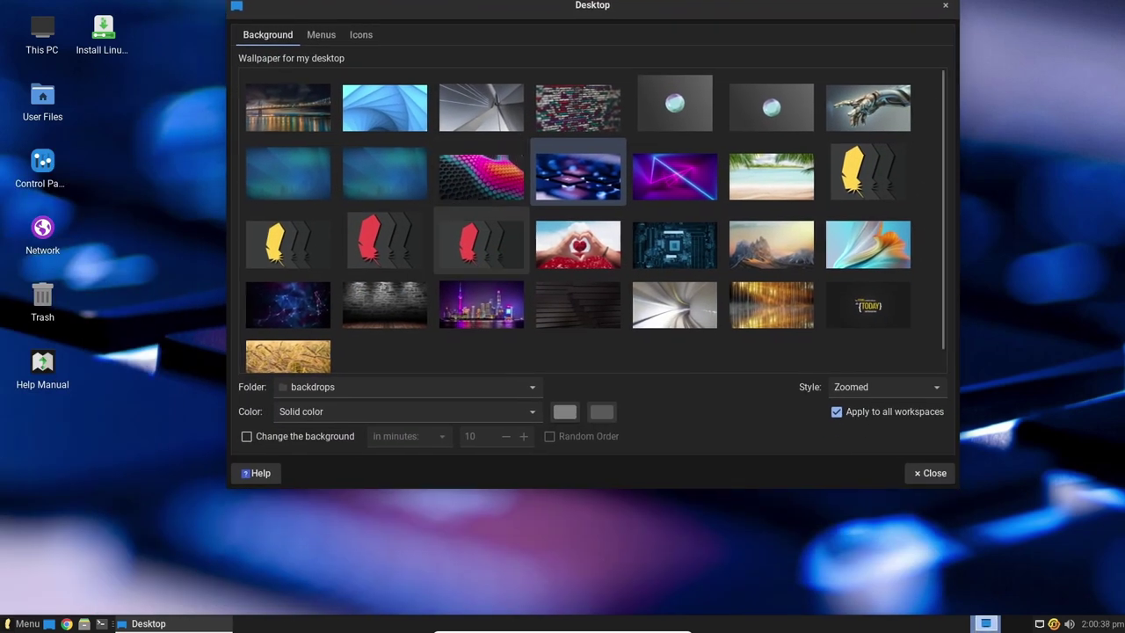
{"action": "scroll", "coordinate": [772, 221], "scroll_direction": "down", "scroll_amount": 1}
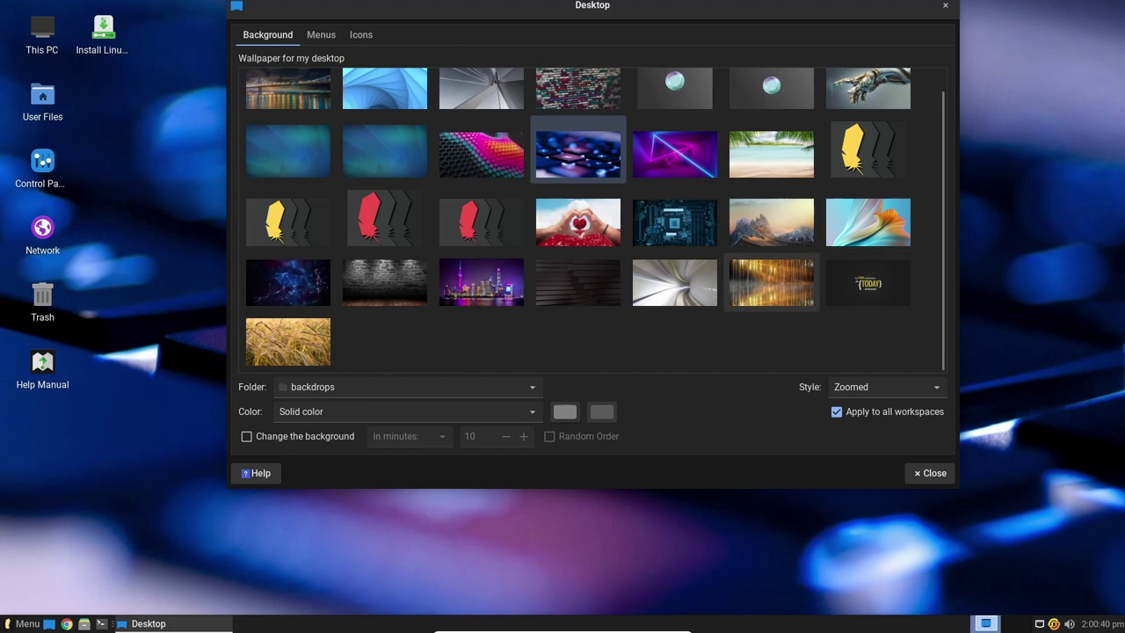
{"action": "left_click", "coordinate": [868, 282]}
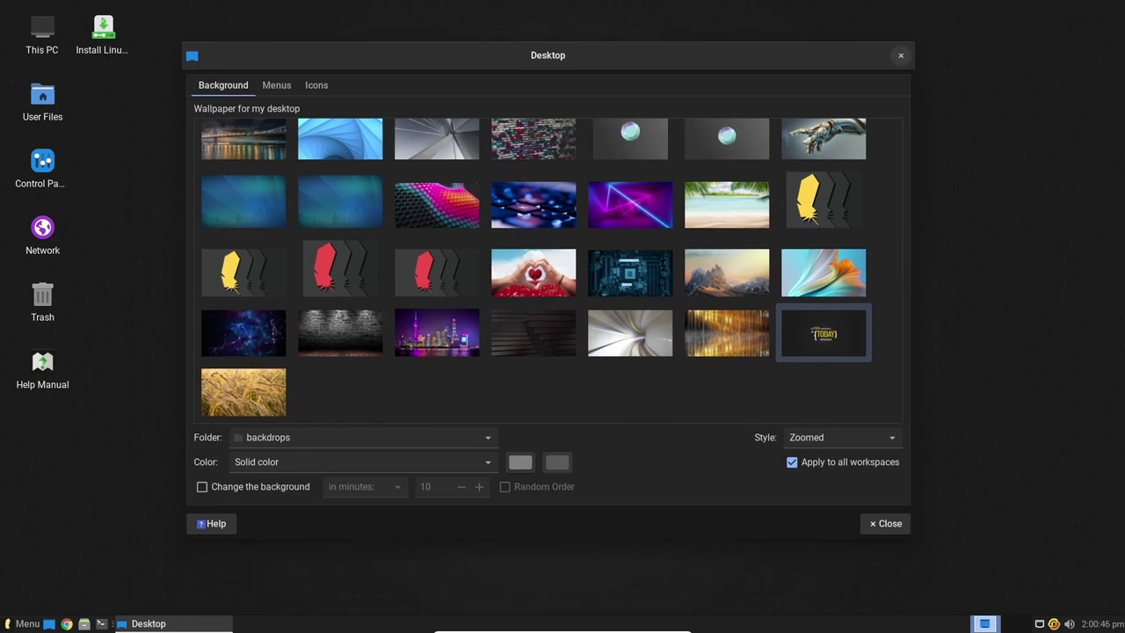
{"action": "left_click", "coordinate": [900, 55]}
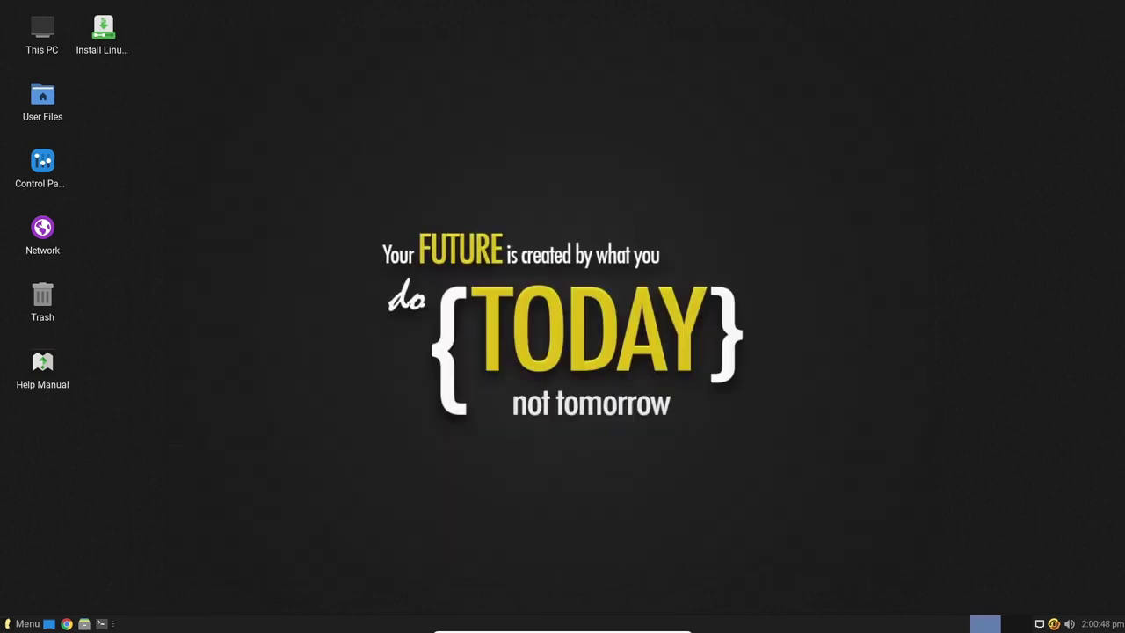